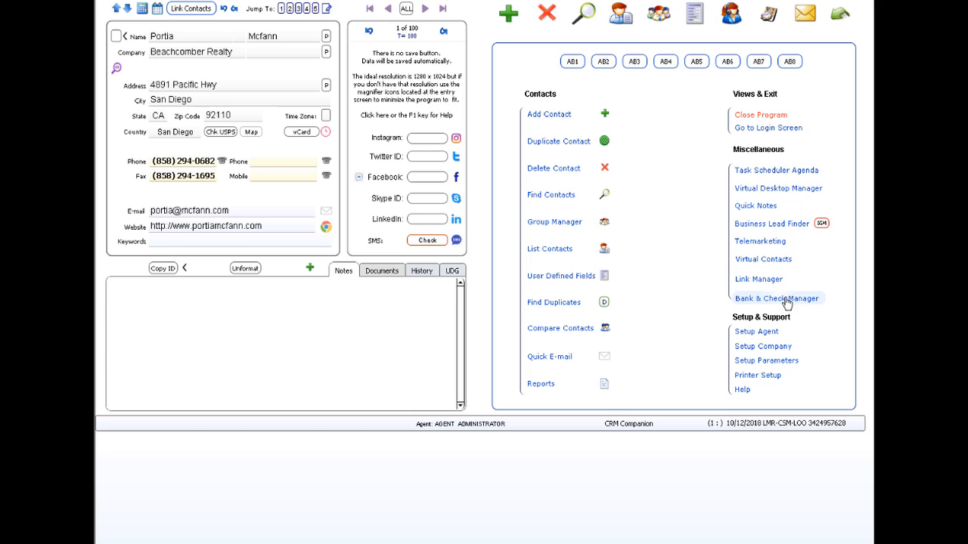
# - Open the Bank & Check Manager from the Beachcomber Realty contact's Miscellaneous section
pyautogui.click(761, 301)
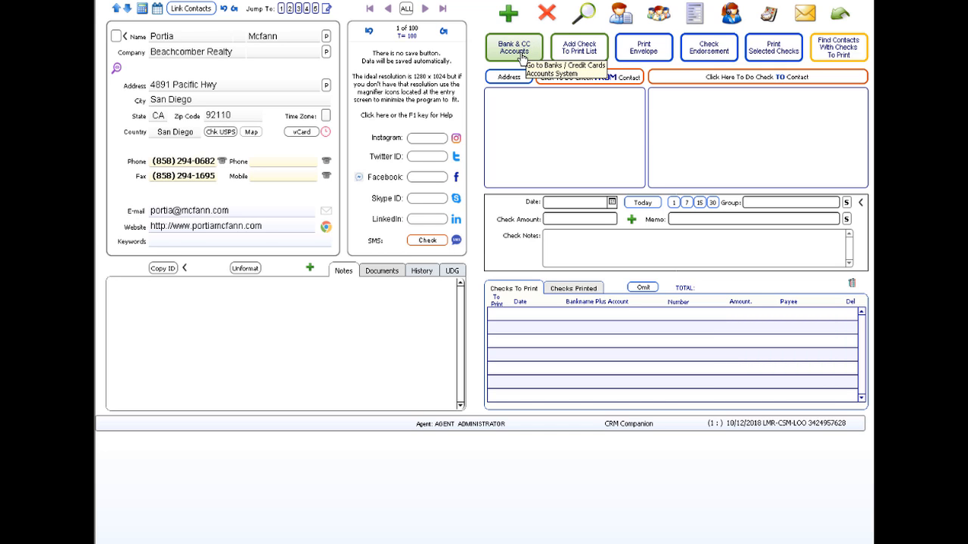
# - Open Bank & CC Accounts, step back to the check manager, then reopen the empty accounts screen
pyautogui.click(520, 55)
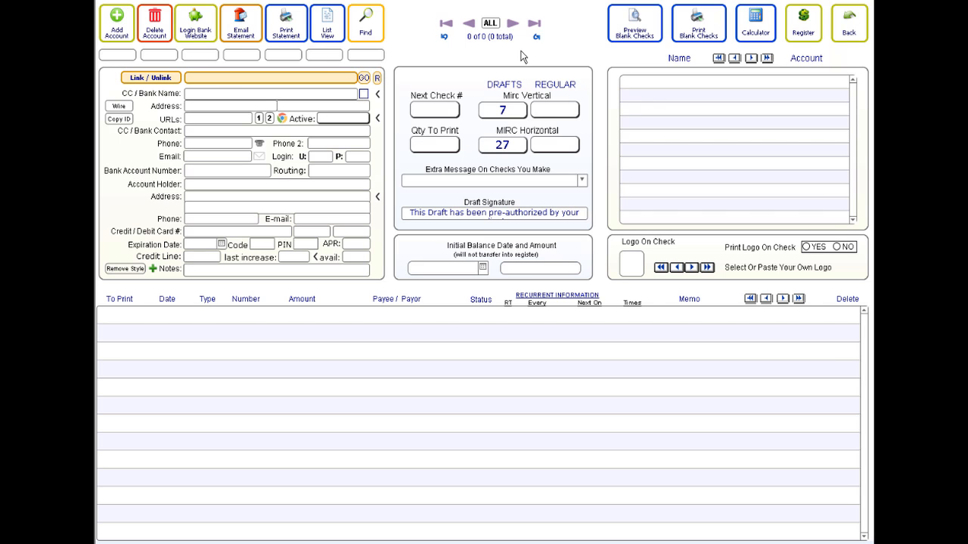
pyautogui.click(849, 38)
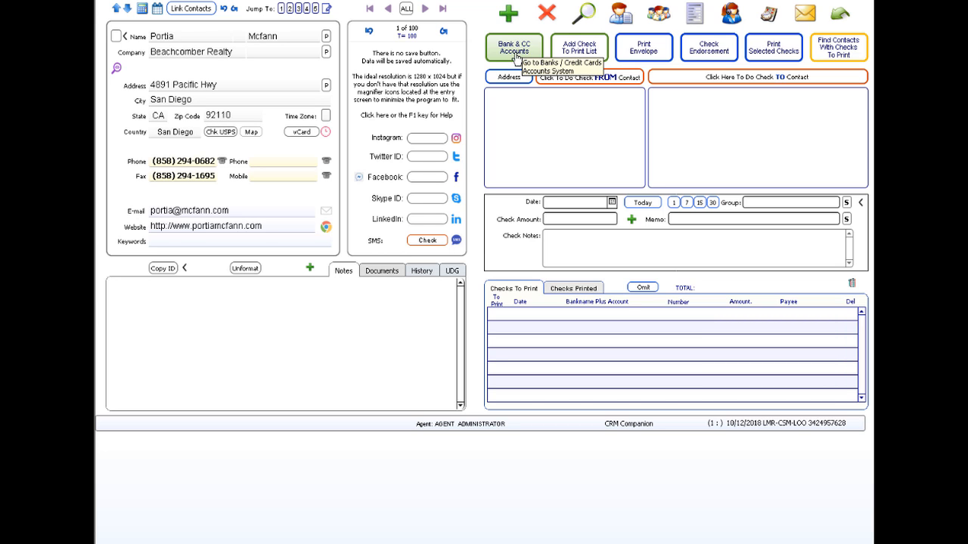
pyautogui.click(518, 56)
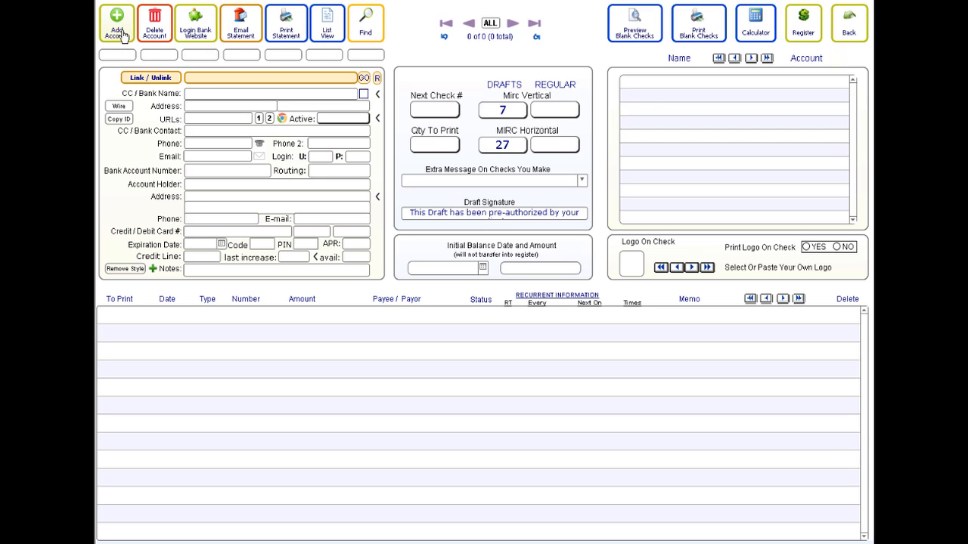
# - Add a Bank One account with its address, bank contact, account number, routing and holder
pyautogui.click(118, 33)
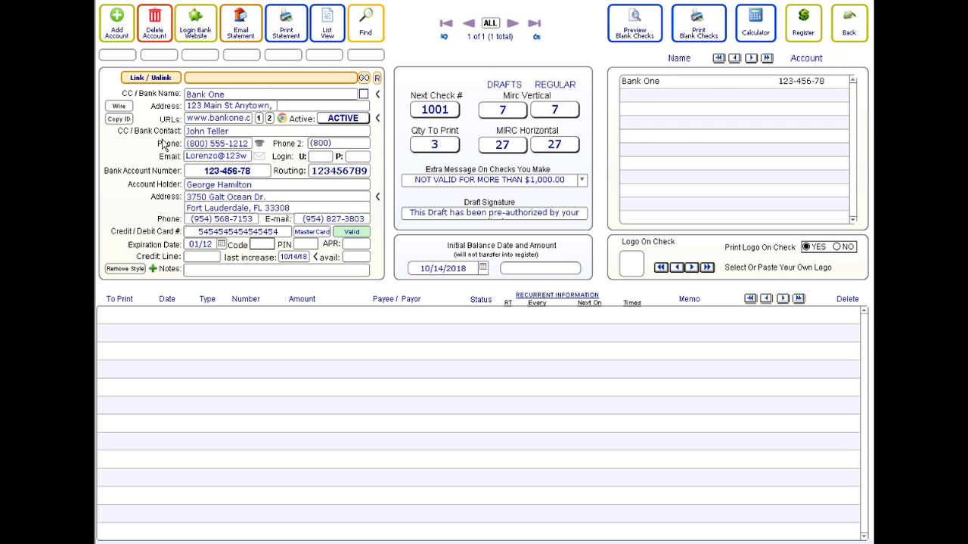
# - Link Bank One to the current contact and assign it to the first bank shortcut button
pyautogui.click(151, 80)
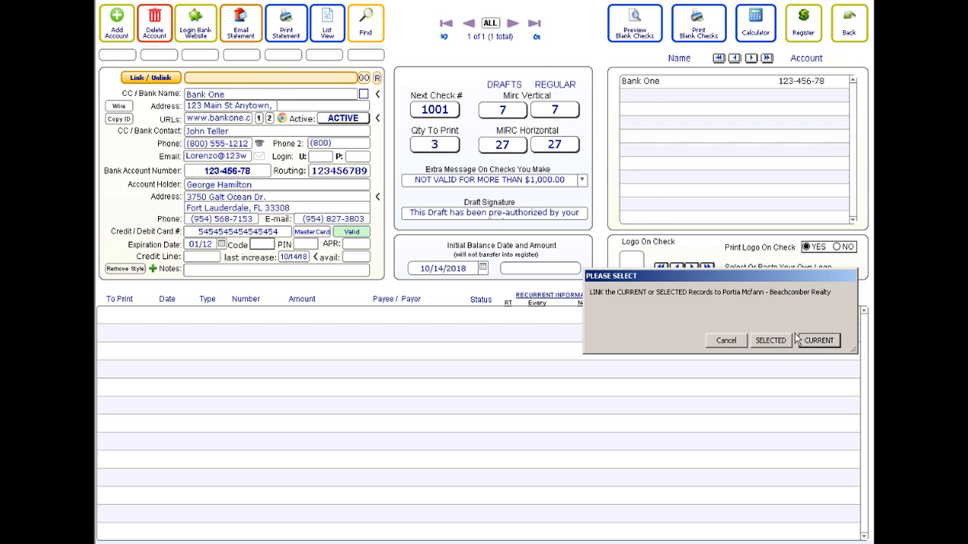
pyautogui.click(811, 339)
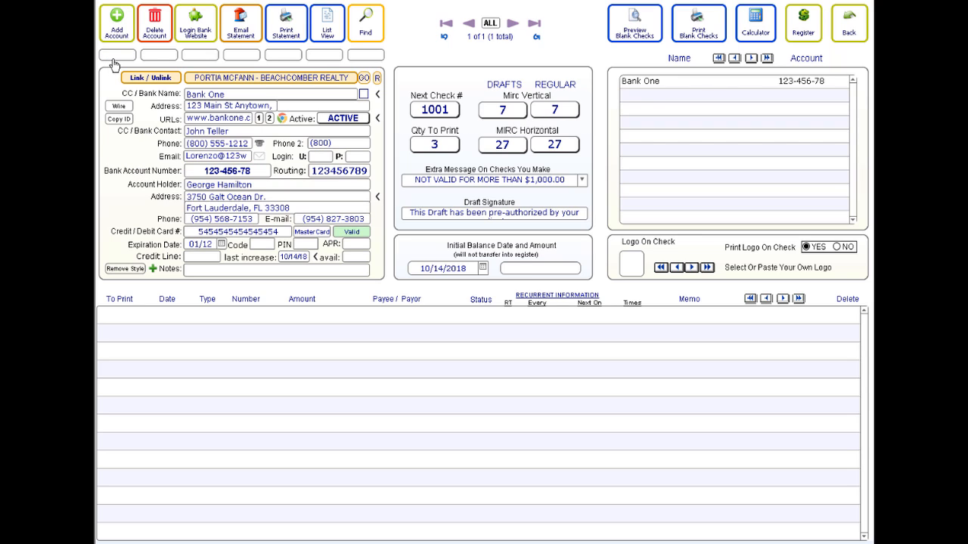
pyautogui.keyDown('shift'); pyautogui.click(111, 59); pyautogui.keyUp('shift')
pyautogui.moveTo(120, 65)
# - Reconcile all Bank One register transactions, confirming the software balance agrees as of 10/14/2018
pyautogui.click(807, 32)
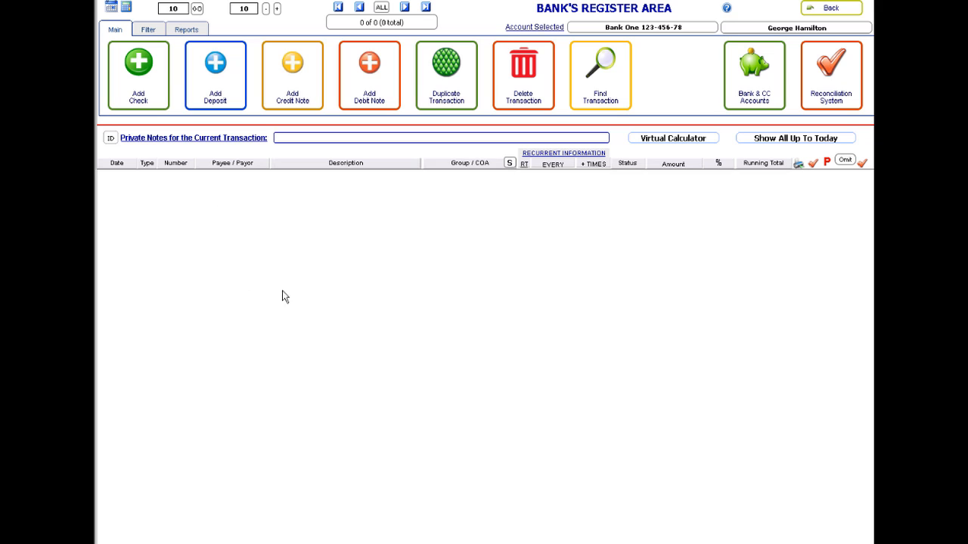
pyautogui.click(836, 90)
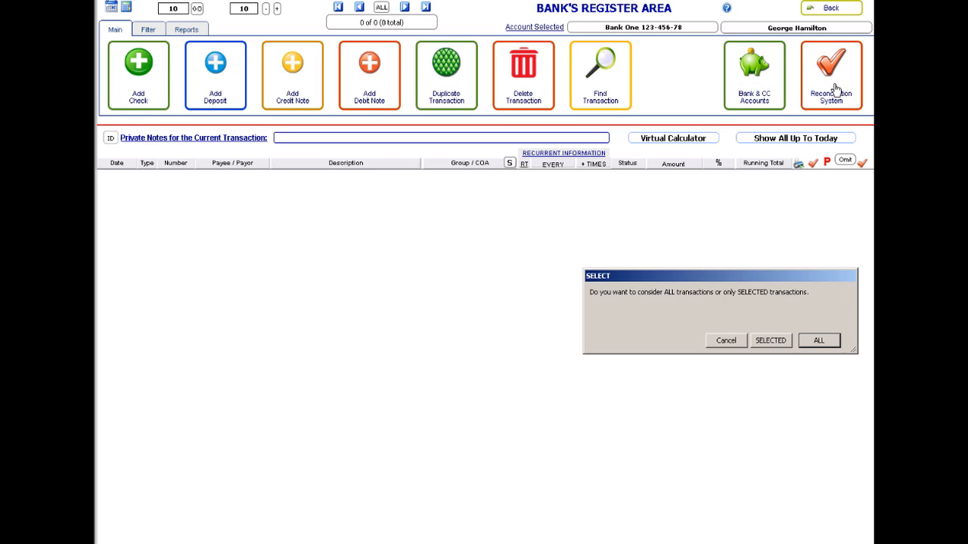
pyautogui.click(819, 340)
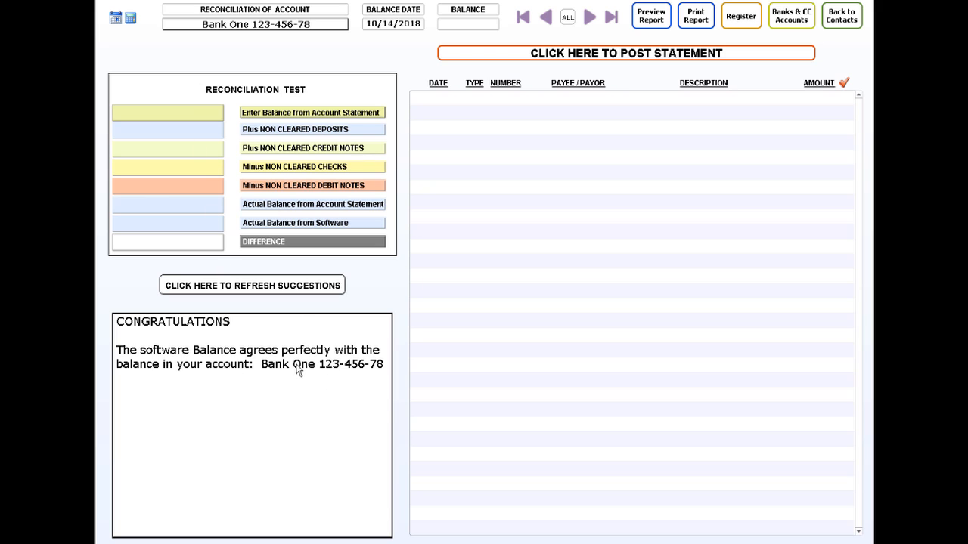
# - Send three blank Bank One checks per page, numbered 1001–1003, to GreenCloud
pyautogui.click(801, 27)
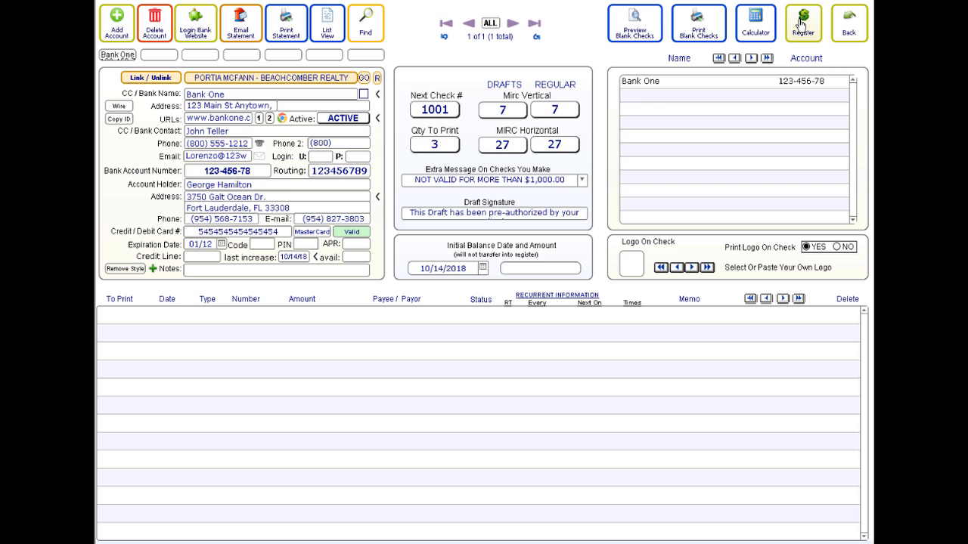
pyautogui.click(698, 27)
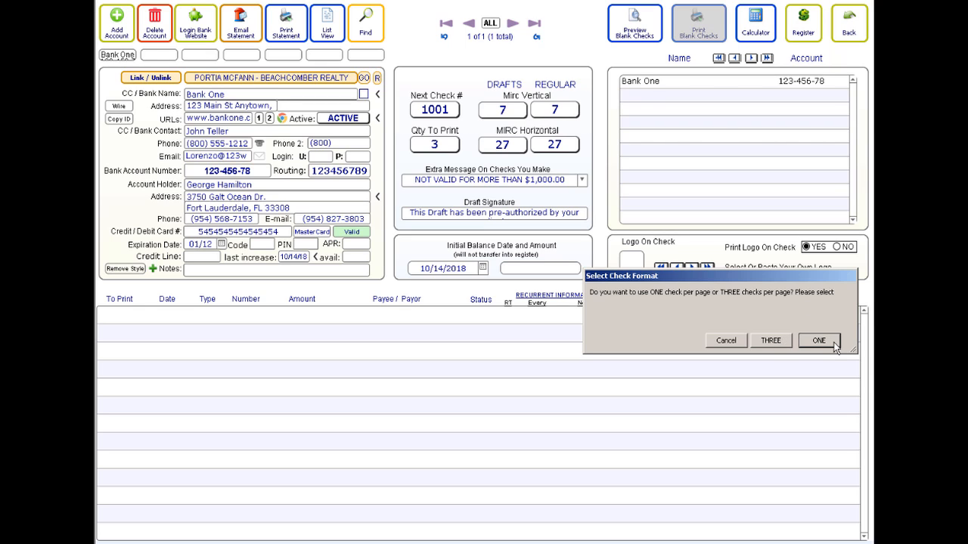
pyautogui.click(770, 342)
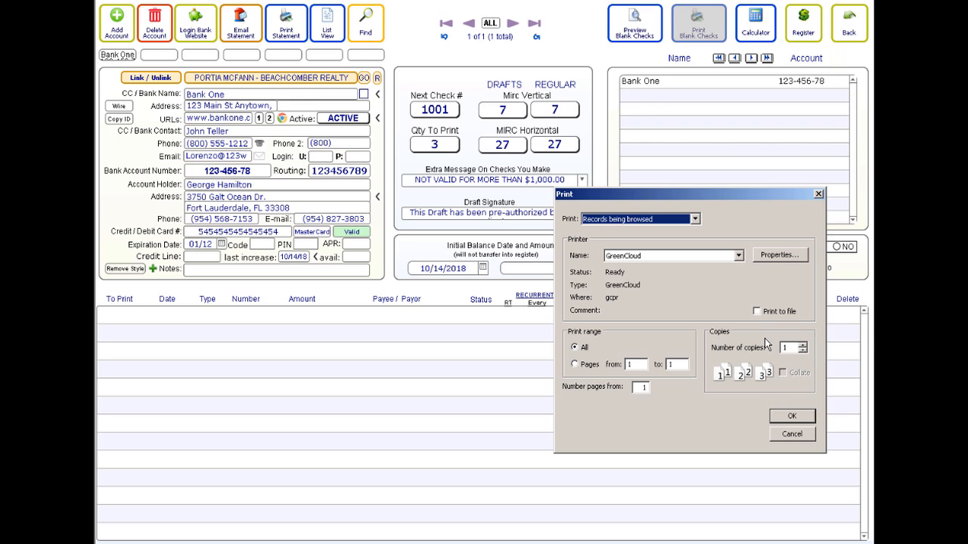
pyautogui.click(784, 417)
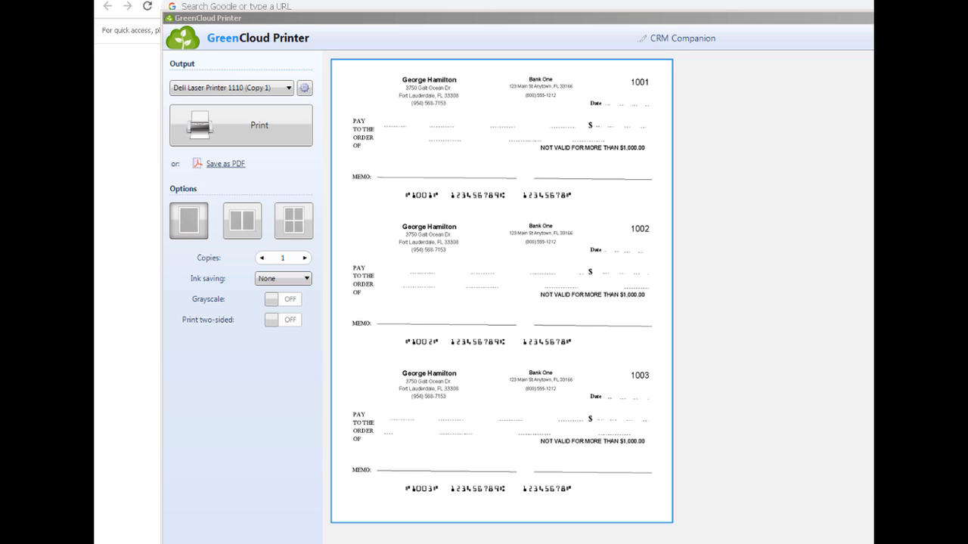
# - Print the page of blank checks 1001–1003 on the Dell Laser Printer
pyautogui.click(501, 291)
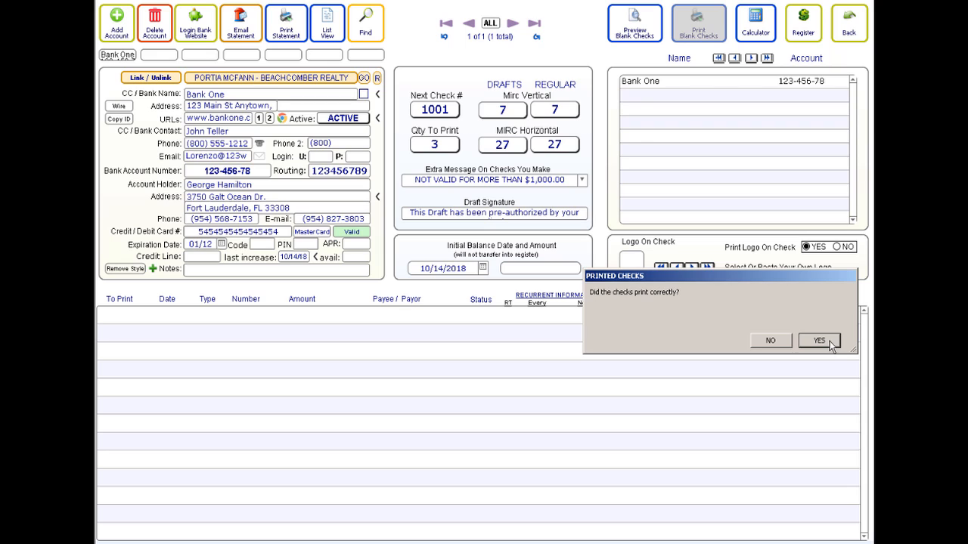
# - Confirm the blank checks printed correctly, advancing the next check number to 1004
pyautogui.click(832, 344)
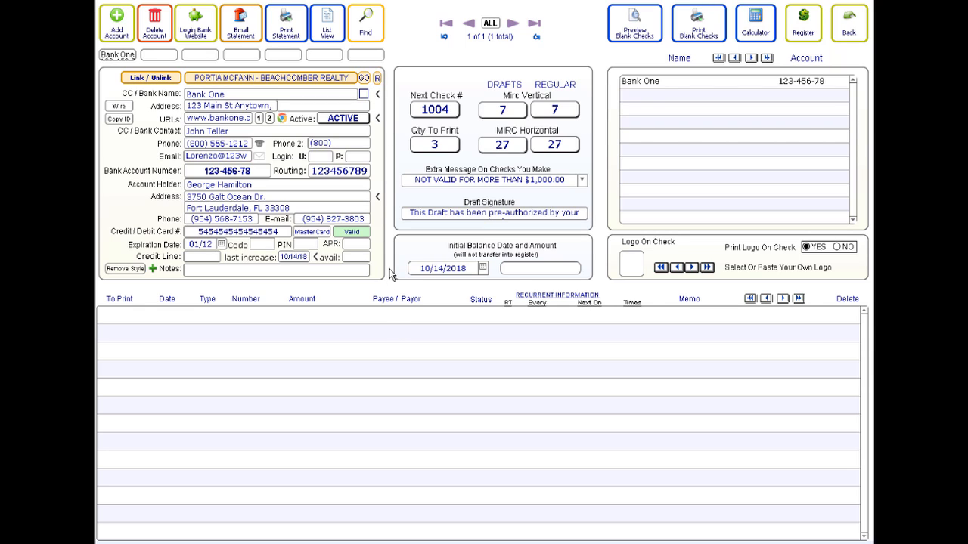
# - Set the Bank One initial balance to $10,000.00
pyautogui.click(521, 272)
pyautogui.write('10,000')
pyautogui.click(605, 254)
# - Reopen the Bank One account and view its pre-authorized draft signature text
pyautogui.click(847, 26)
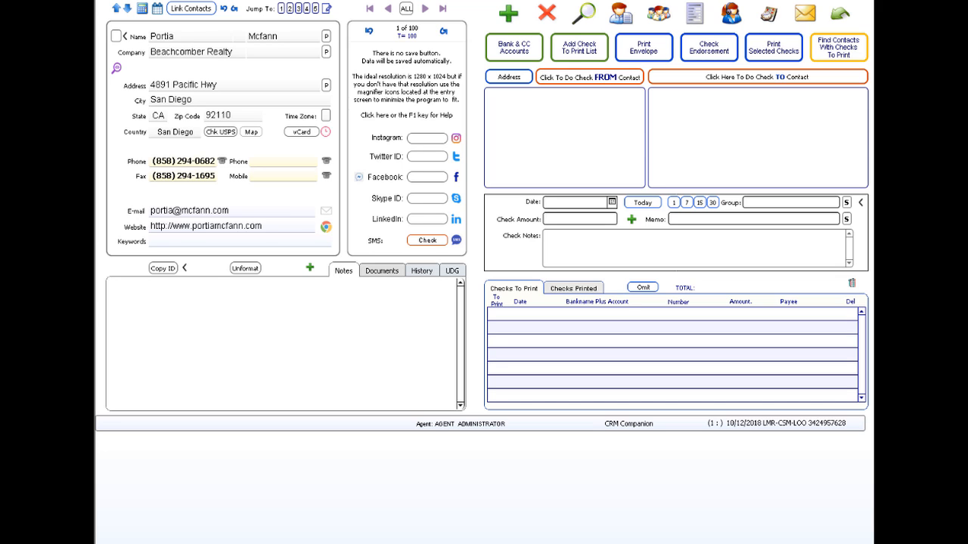
pyautogui.click(511, 49)
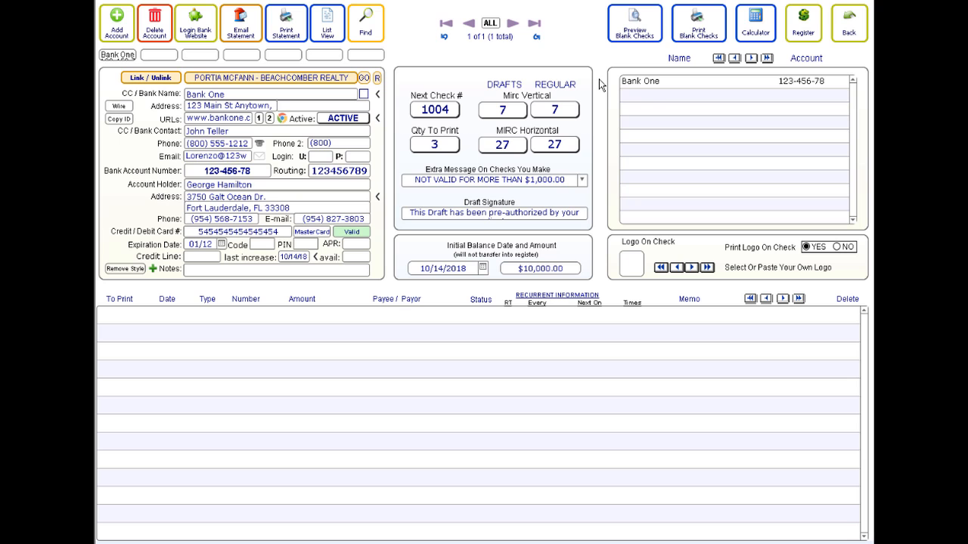
pyautogui.click(540, 216)
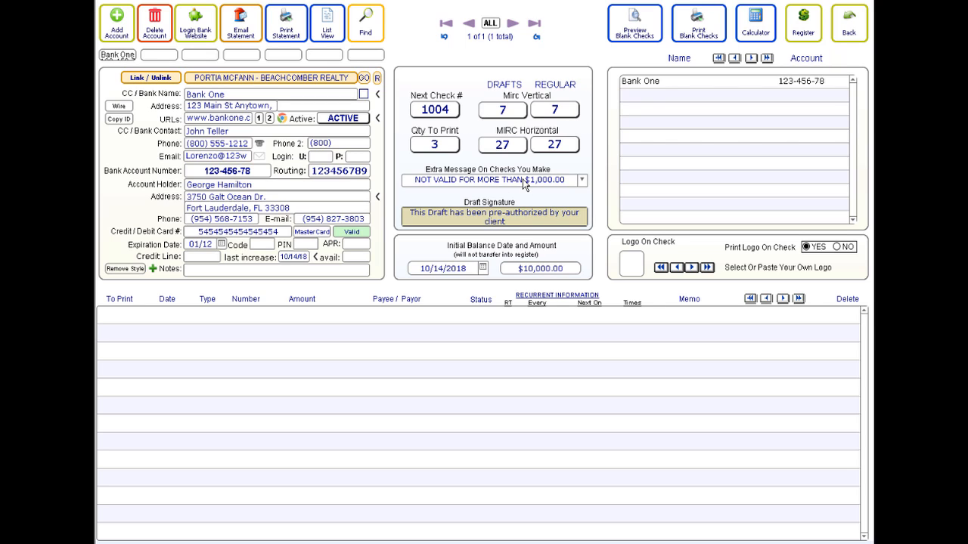
pyautogui.click(582, 182)
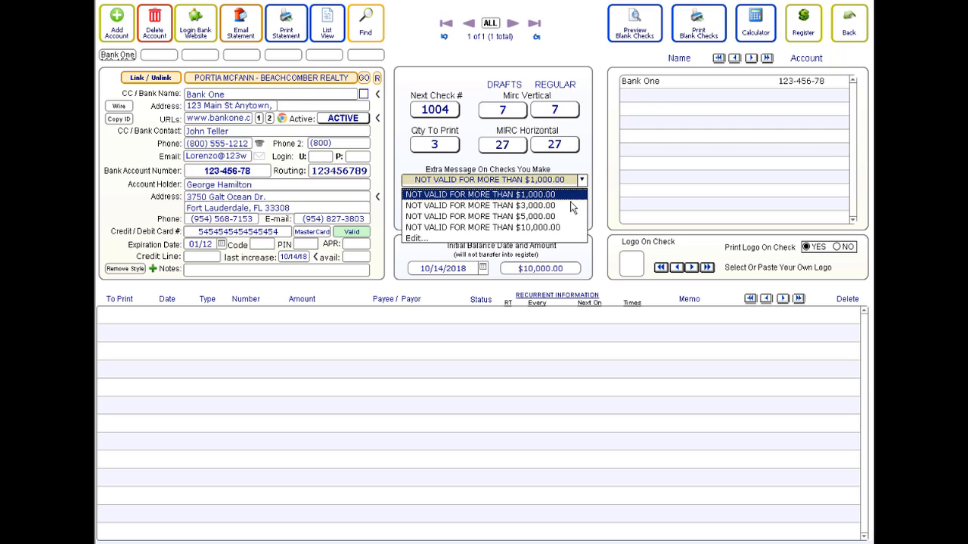
pyautogui.click(552, 194)
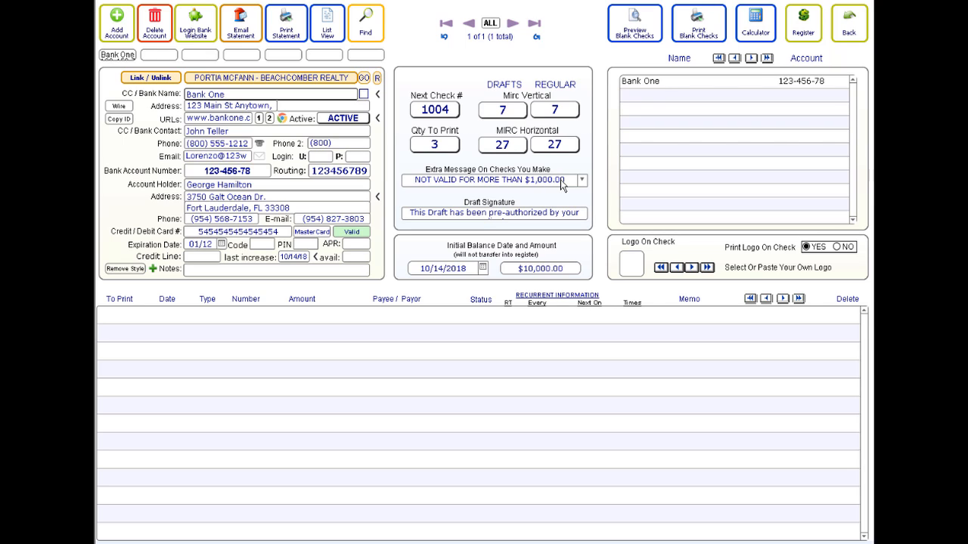
# - Return to the Beachcomber Realty contact and start a check drawn from this contact
pyautogui.click(848, 33)
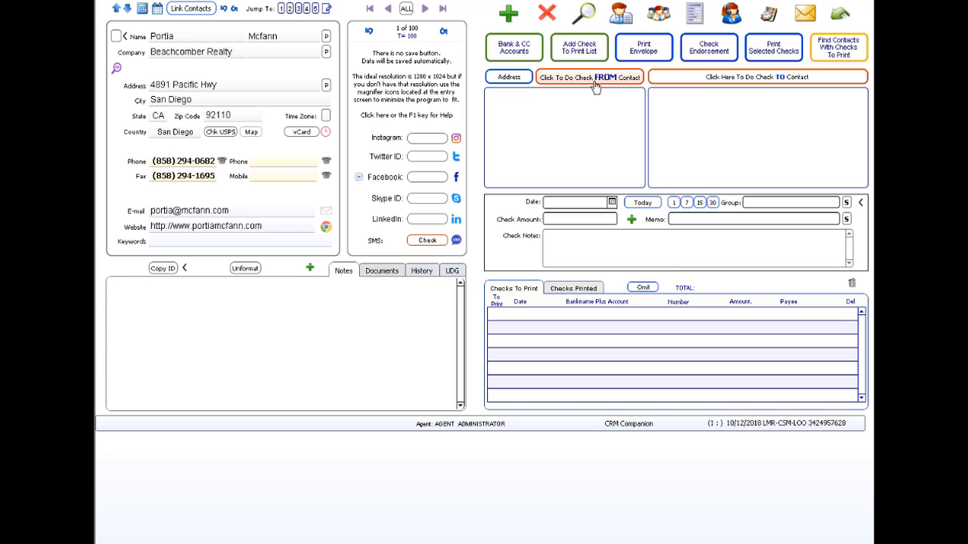
pyautogui.click(595, 86)
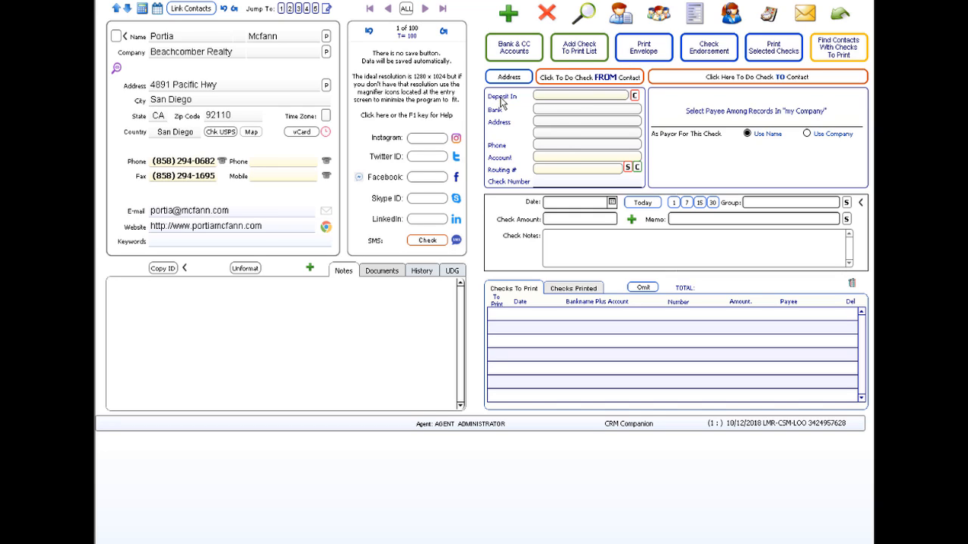
# - Choose Bank One from the Deposit In list as the check's deposit account
pyautogui.click(556, 98)
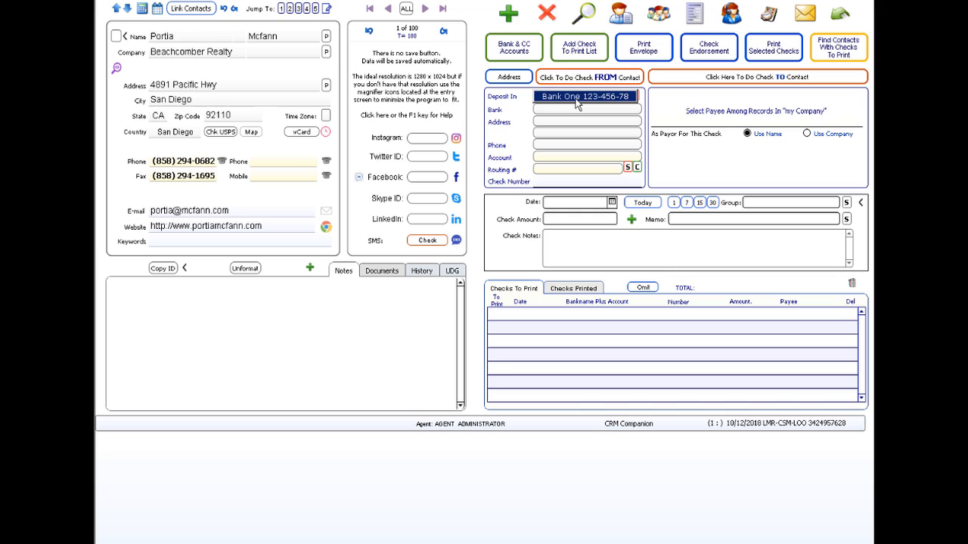
pyautogui.click(576, 104)
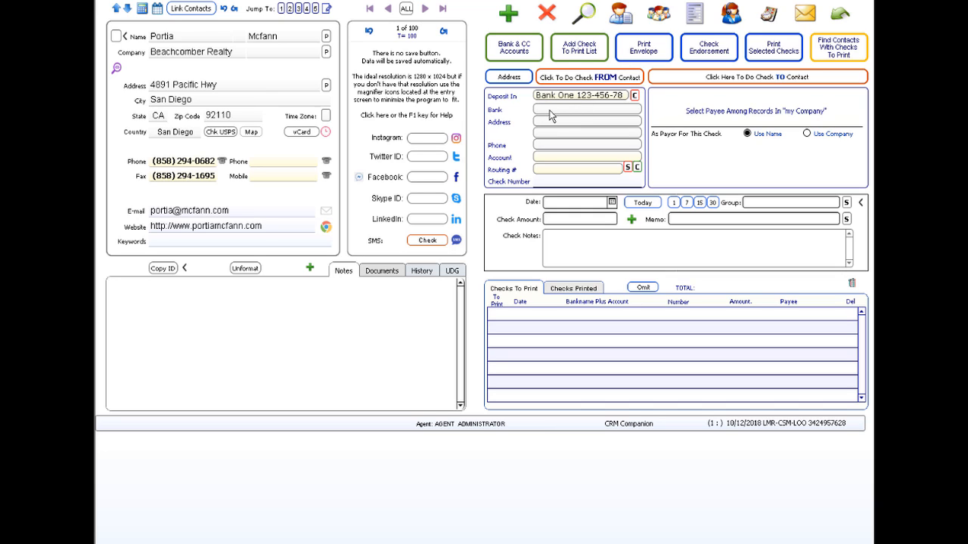
# - Enter Bank of America as the payer's bank, correcting the typo, and add the bank's phone number
pyautogui.click(552, 110)
pyautogui.write('Bank of Maerica')
pyautogui.hotkey('ctrl', 'shift', 'Left')
pyautogui.write('America')
pyautogui.click(563, 119)
pyautogui.click(547, 144)
pyautogui.write('(888)')
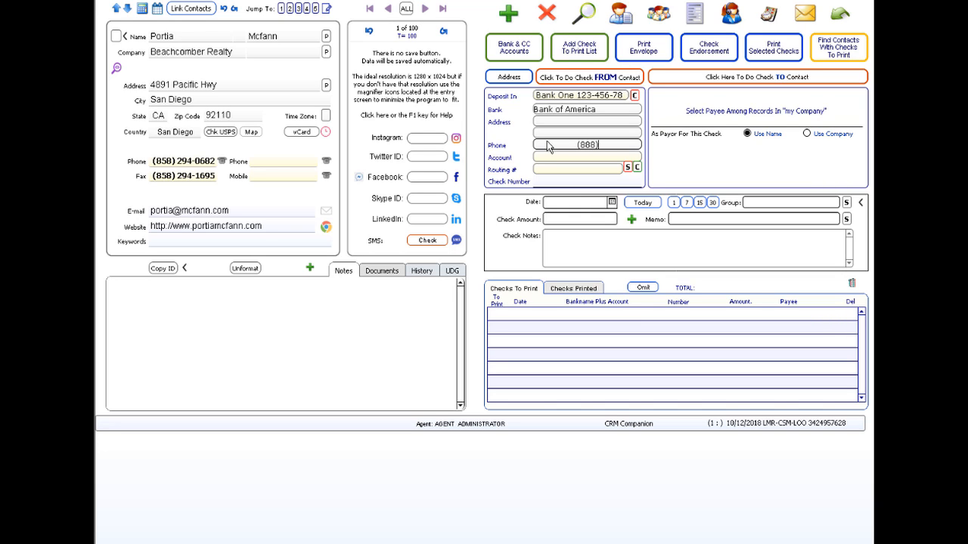
pyautogui.write(' 555-1212')
# - Fill in the bank account and routing numbers and set check number 2010
pyautogui.click(559, 158)
pyautogui.write('2')
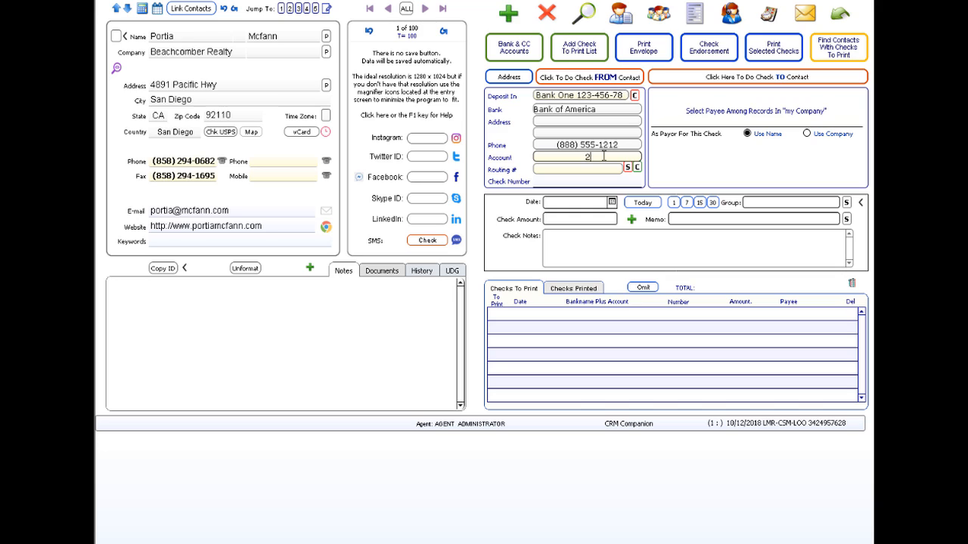
pyautogui.write('3423234232')
pyautogui.click(582, 172)
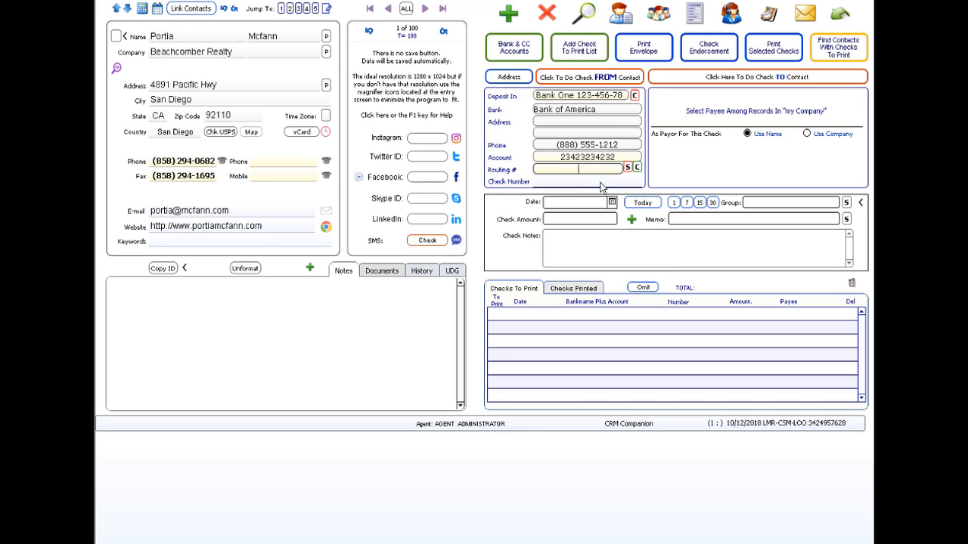
pyautogui.write('123456789')
pyautogui.click(570, 181)
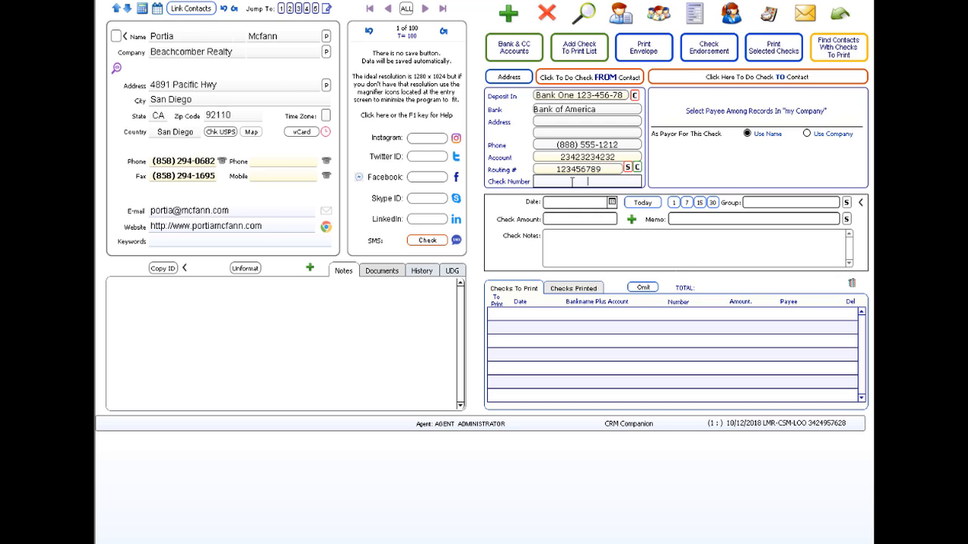
pyautogui.write('2010')
# - Keep the check dated today, 10/14/18, after trying the week-ahead button and calendar
pyautogui.click(686, 204)
pyautogui.click(641, 204)
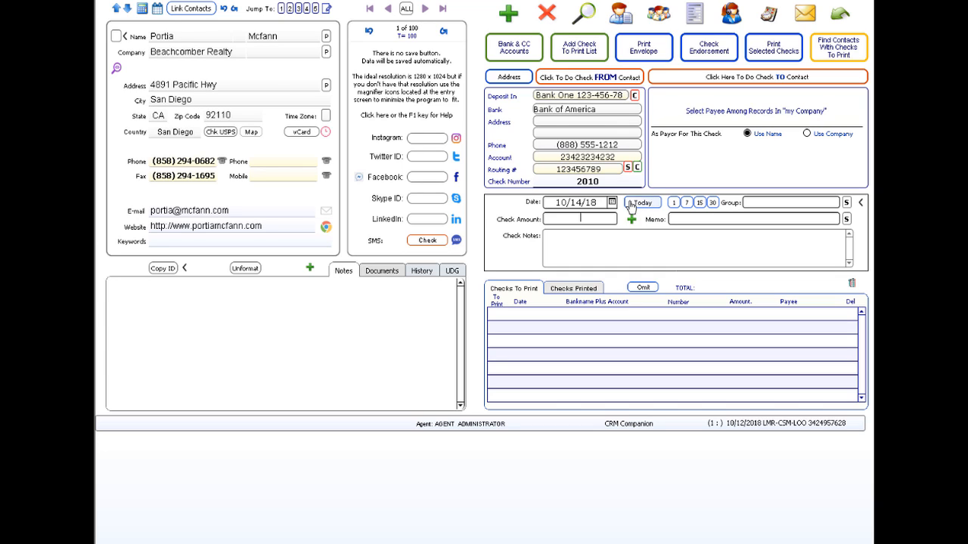
pyautogui.click(612, 203)
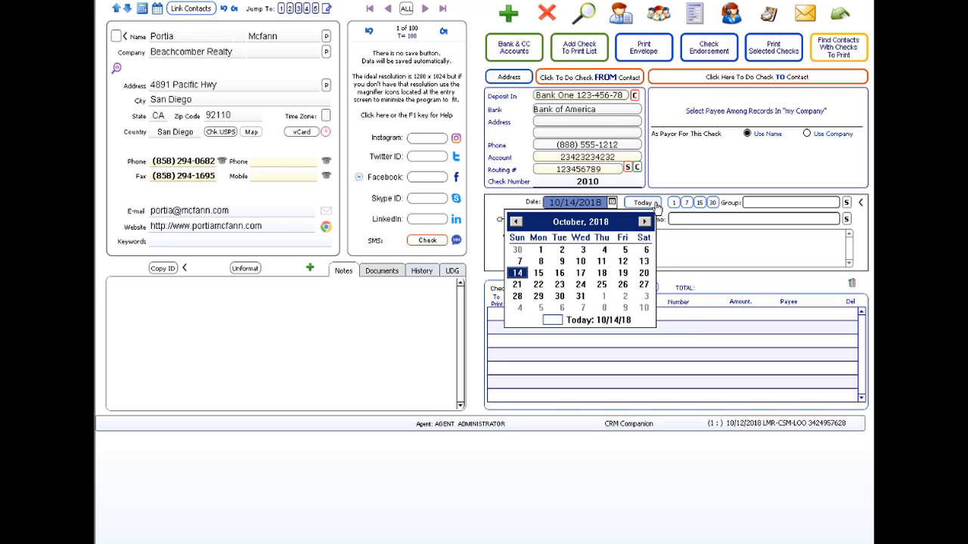
pyautogui.click(651, 203)
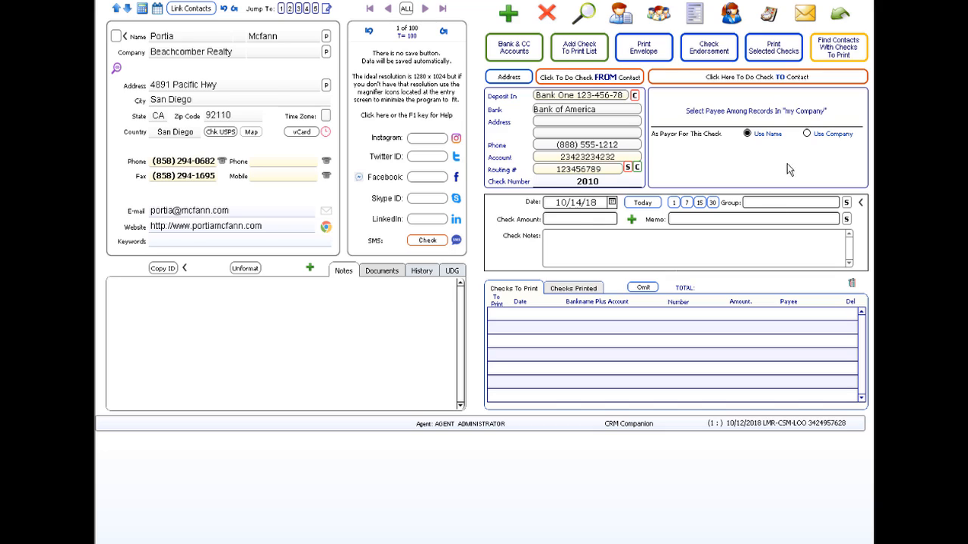
# - Add a SALES entry of type DR to the group list and select it for the check
pyautogui.click(791, 206)
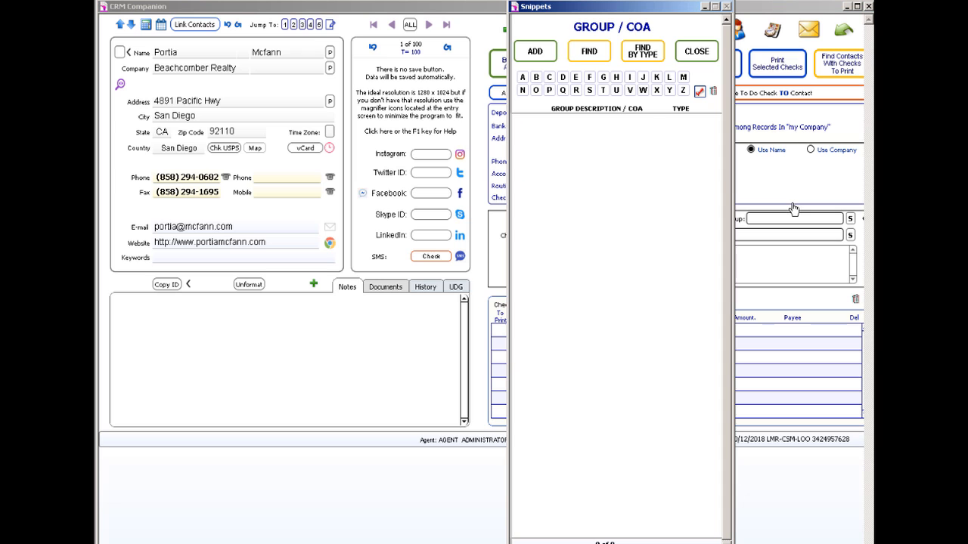
pyautogui.click(534, 51)
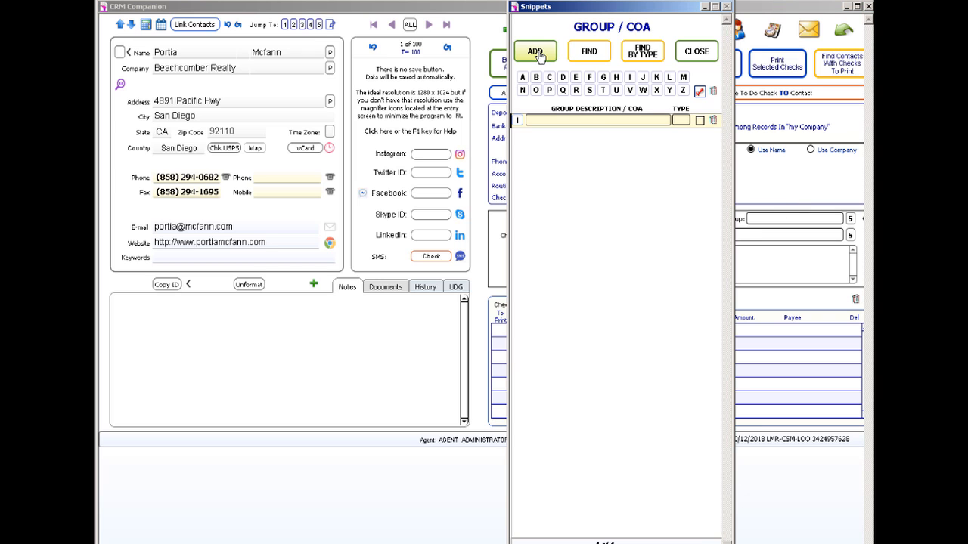
pyautogui.write('SALES')
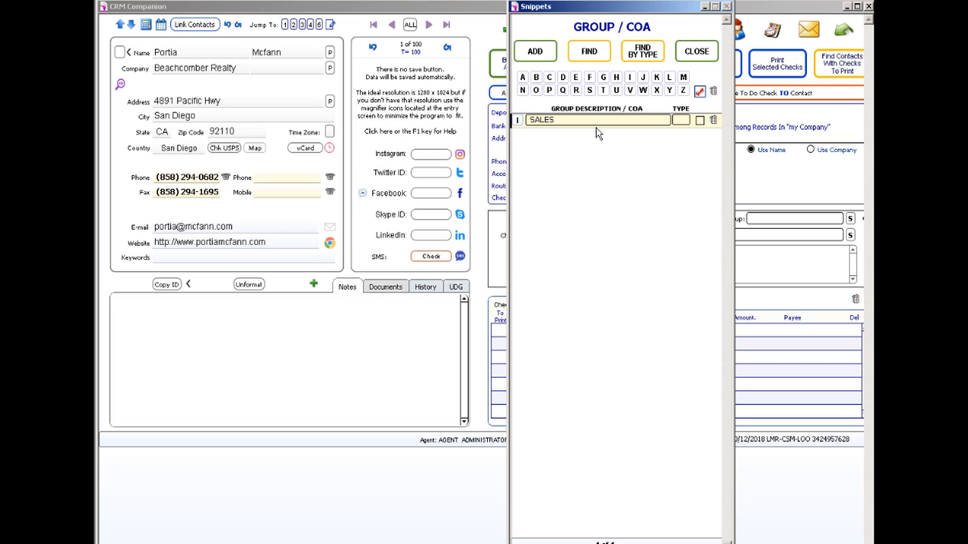
pyautogui.click(682, 120)
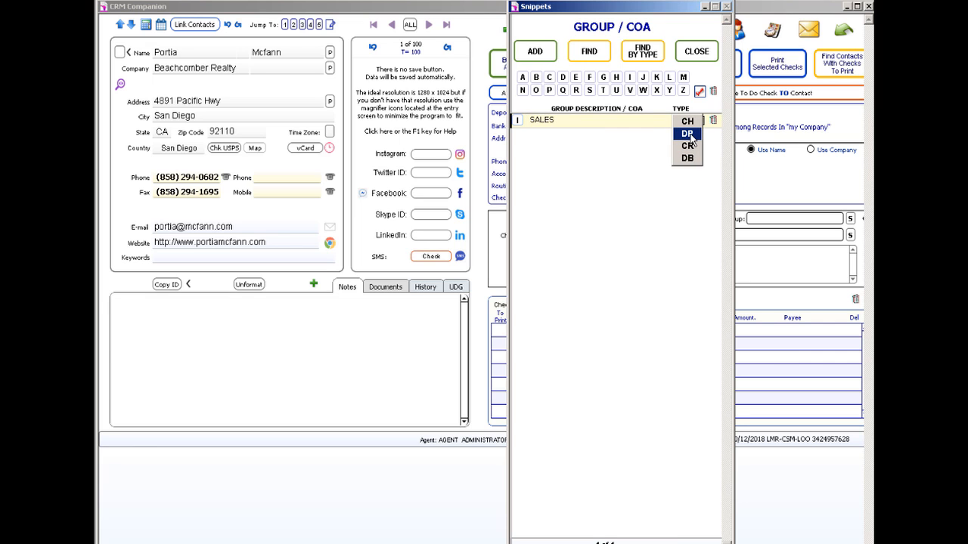
pyautogui.click(690, 136)
pyautogui.click(694, 53)
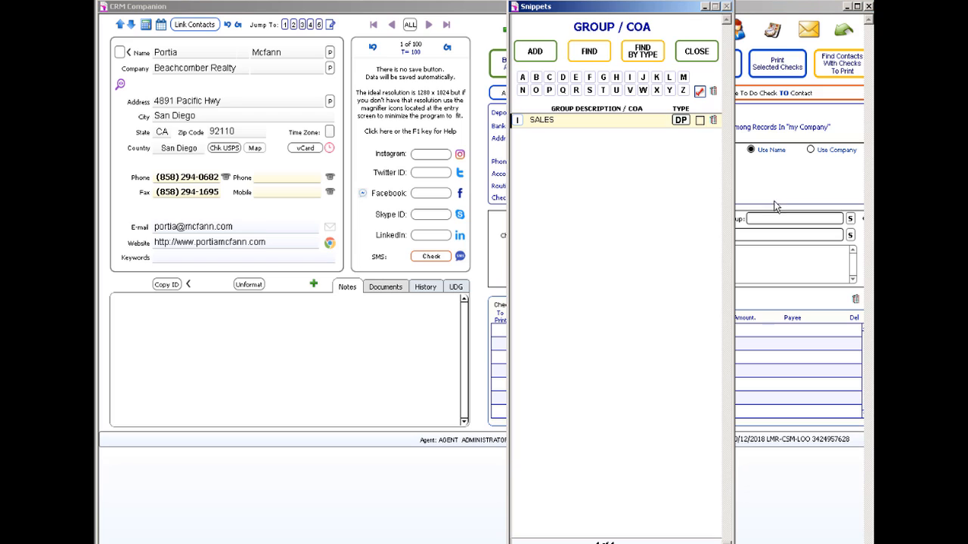
pyautogui.click(518, 121)
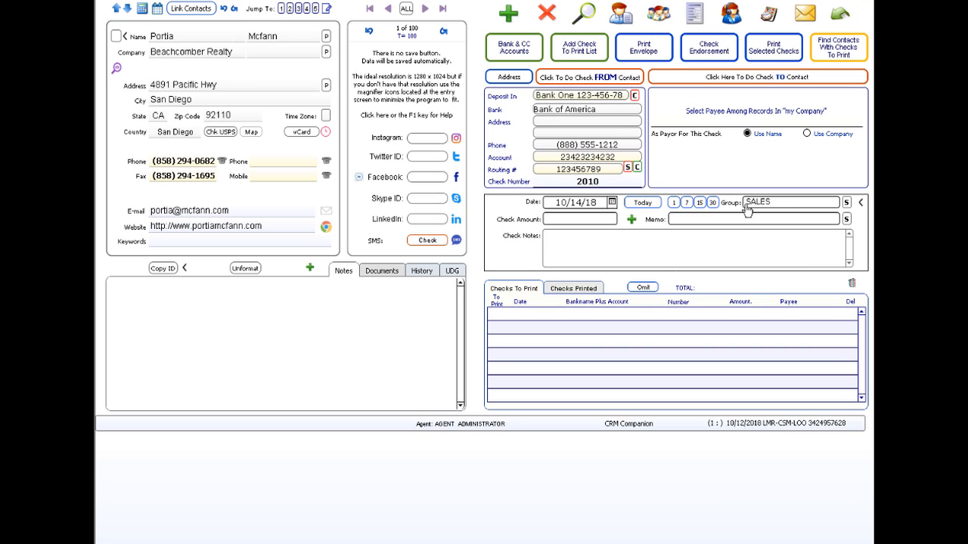
# - Enter a $1,000.00 check amount with memo 'Payment of Gizmo #1'
pyautogui.click(592, 221)
pyautogui.write('1000')
pyautogui.click(685, 220)
pyautogui.write('Pyament')
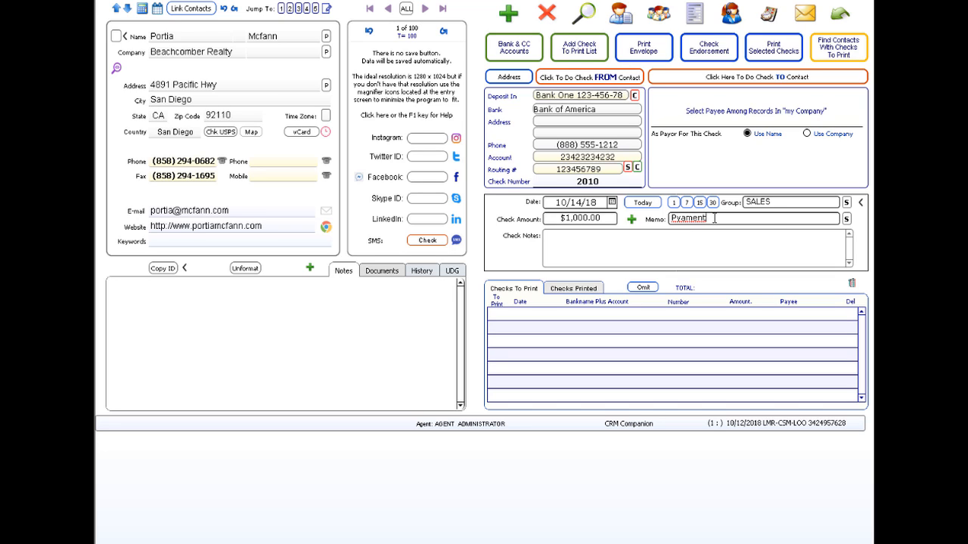
pyautogui.doubleClick(713, 219)
pyautogui.write('Payment of Gizmo #1')
# - Add the check note 'These are my private notes' and send the check to the print list
pyautogui.click(609, 247)
pyautogui.write('These ar')
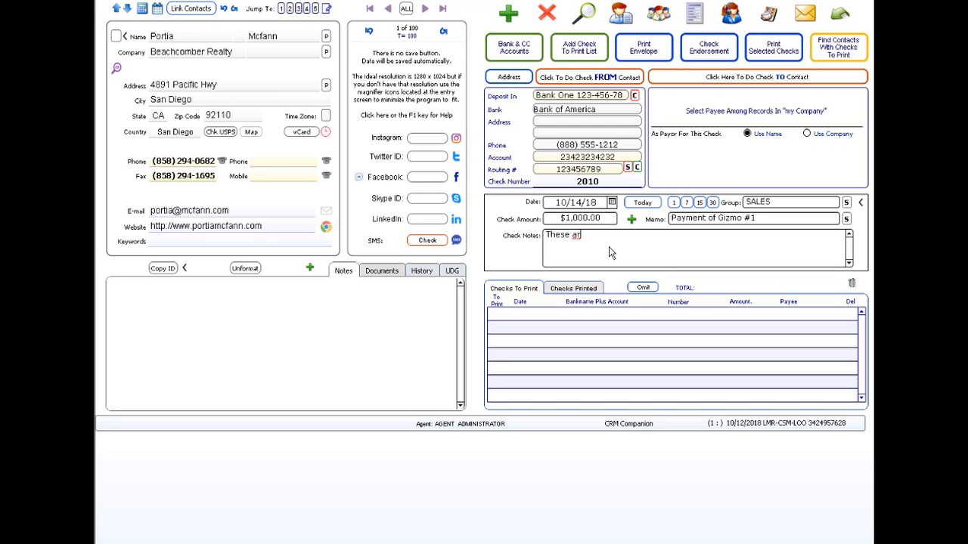
pyautogui.write('e my private notes')
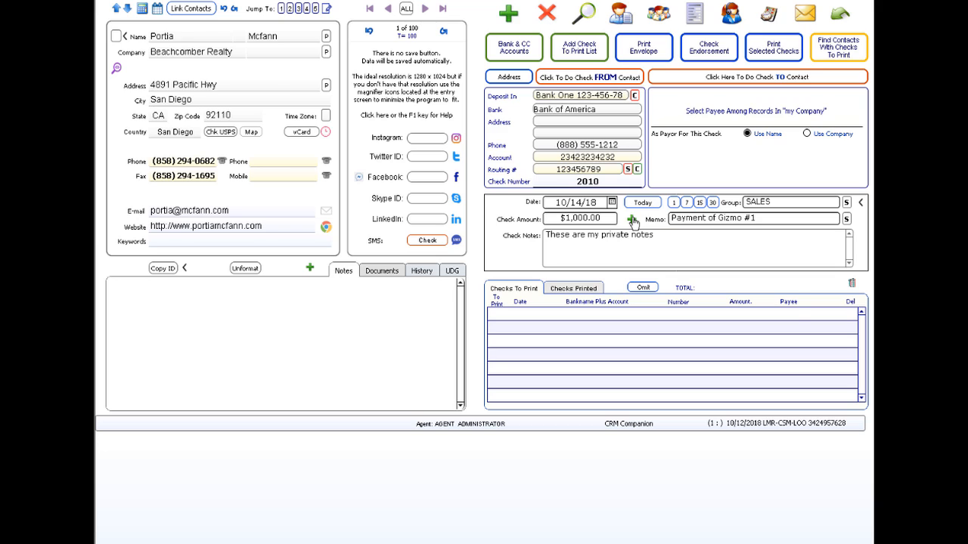
pyautogui.click(632, 220)
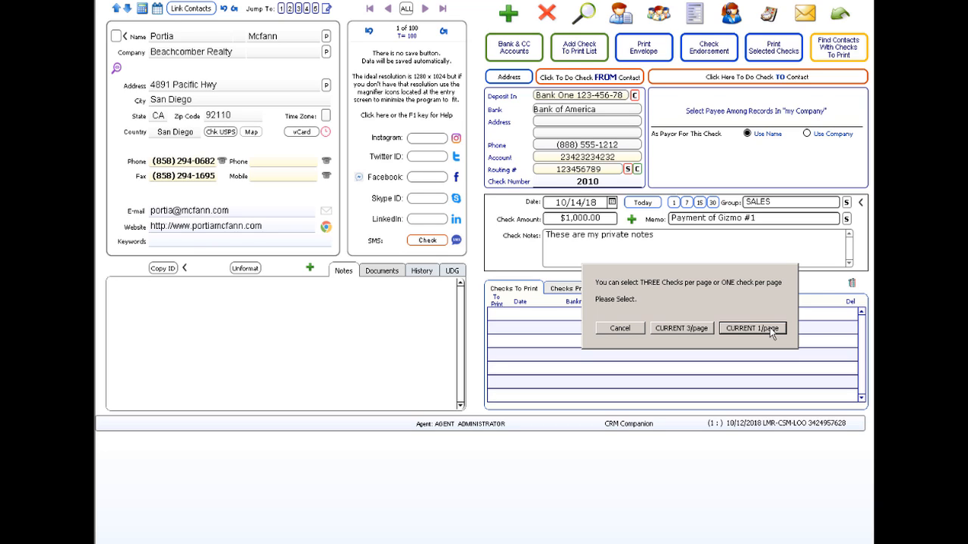
# - Choose one check per page, cancel the empty-payee error, and bring up the main menu
pyautogui.click(770, 327)
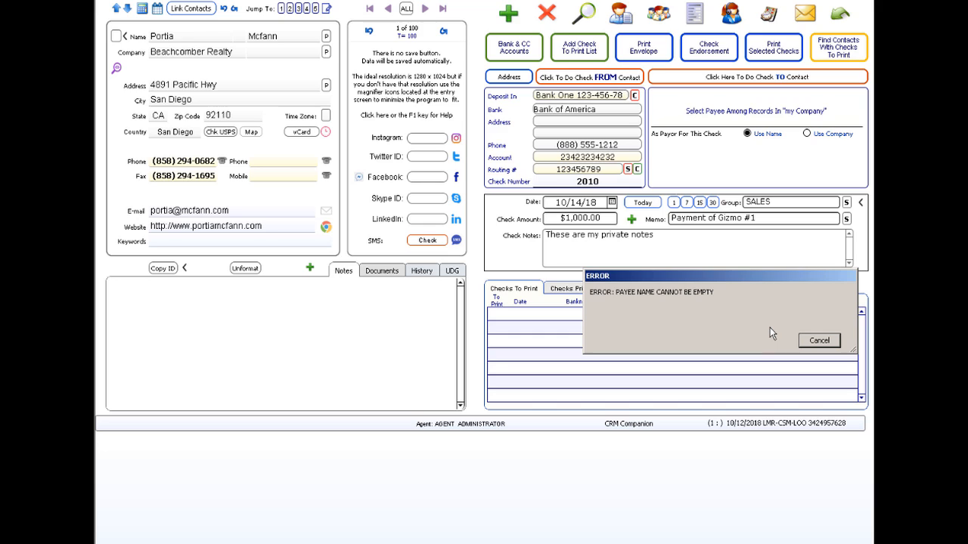
pyautogui.click(819, 341)
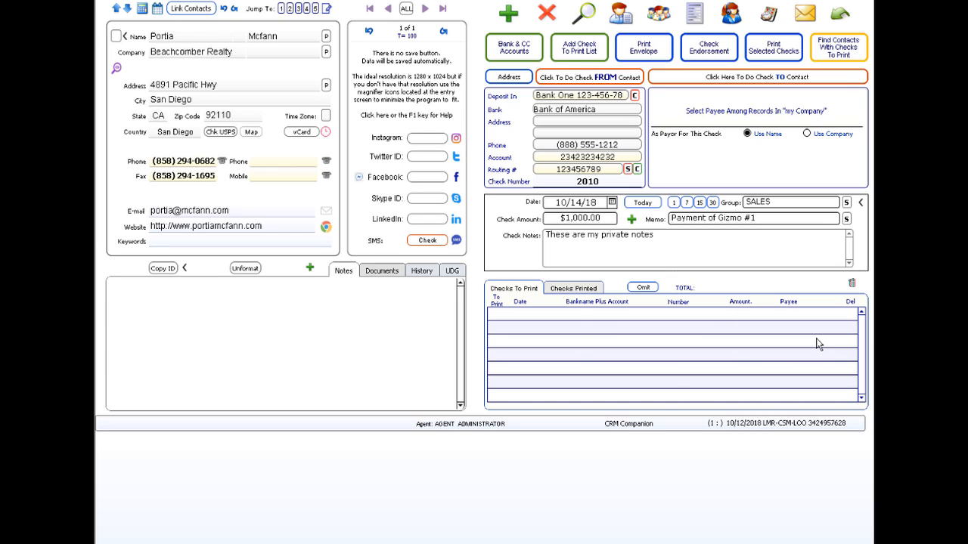
pyautogui.click(839, 15)
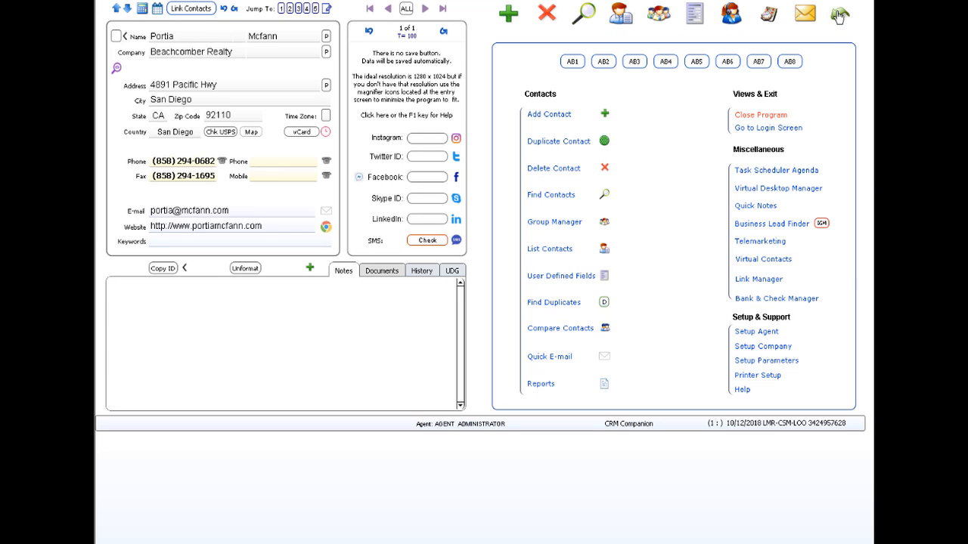
# - Fill in the ACME, Inc company setup, accepting the suggested contact details and state FL
pyautogui.click(762, 347)
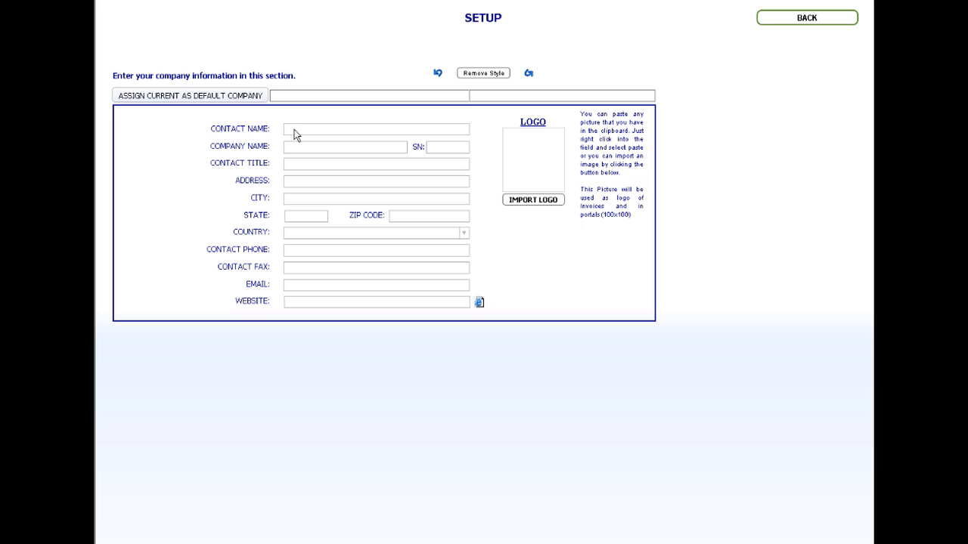
pyautogui.click(295, 133)
pyautogui.write('John Doe')
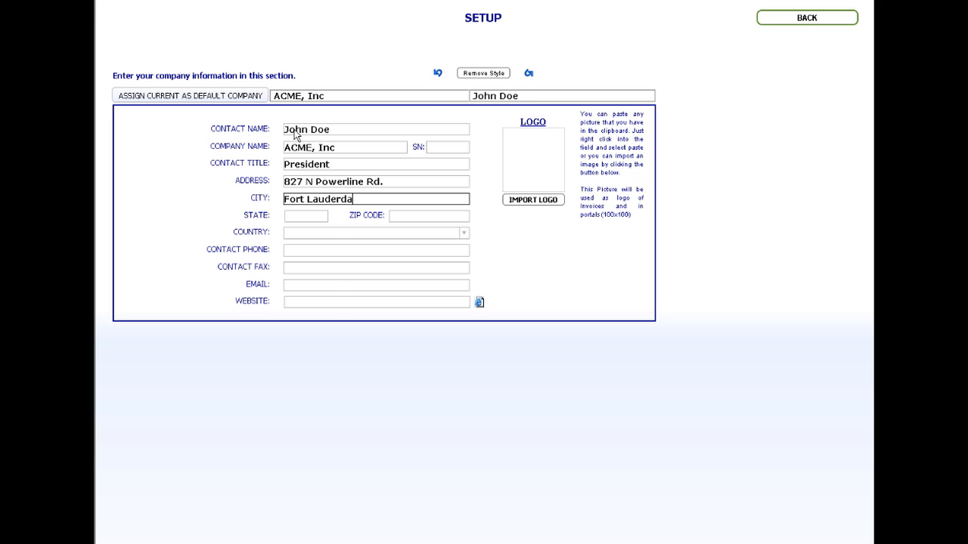
pyautogui.press('Tab')
pyautogui.write('FL')
pyautogui.press('Tab')
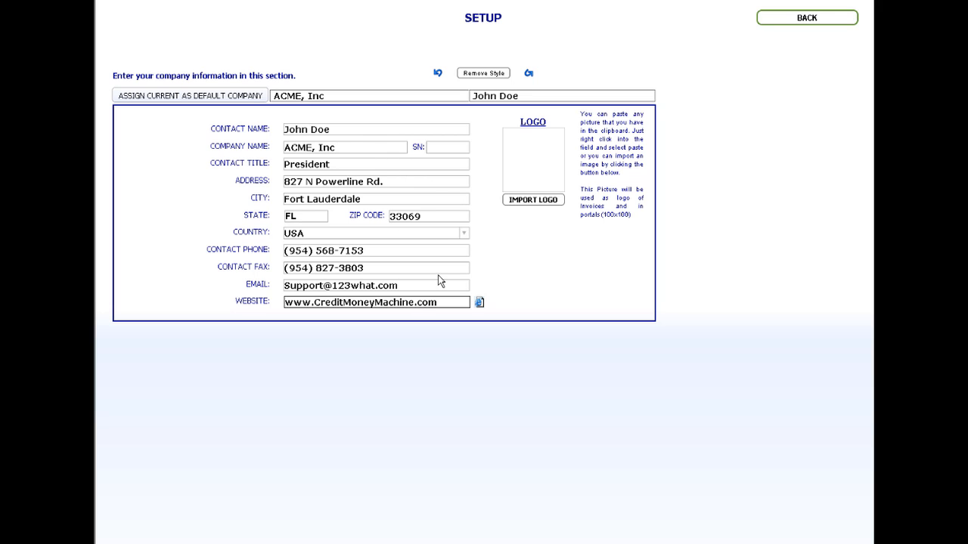
# - Clear the website, e-mail, fax and phone fields, then go back to the main screen
pyautogui.tripleClick(418, 303)
pyautogui.press('BackSpace')
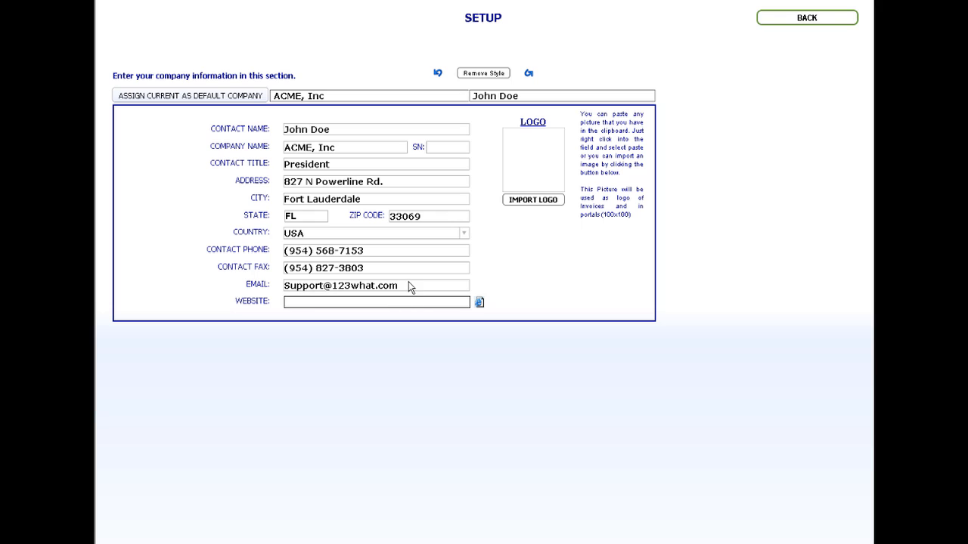
pyautogui.tripleClick(408, 286)
pyautogui.press('BackSpace')
pyautogui.click(377, 269)
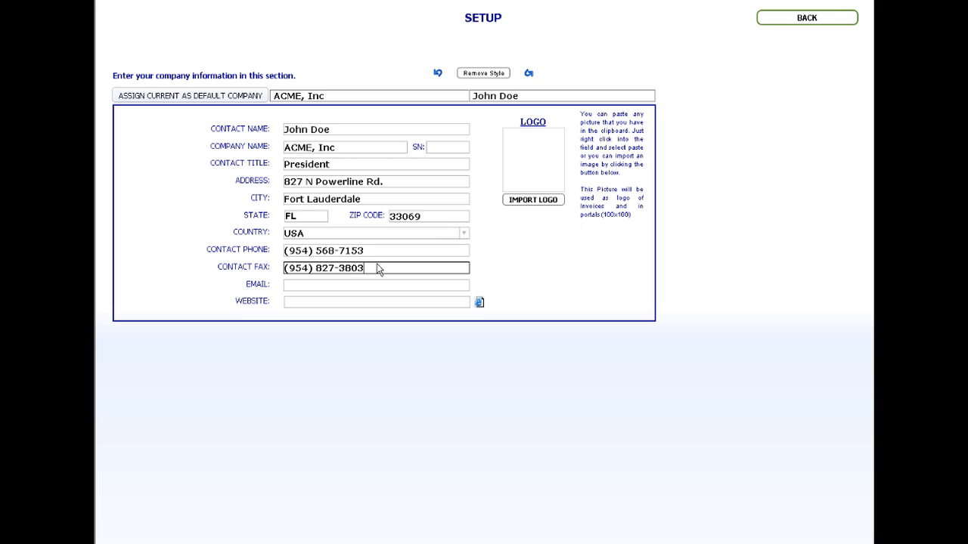
pyautogui.tripleClick(377, 269)
pyautogui.press('BackSpace')
pyautogui.click(370, 255)
pyautogui.tripleClick(369, 255)
pyautogui.press('BackSpace')
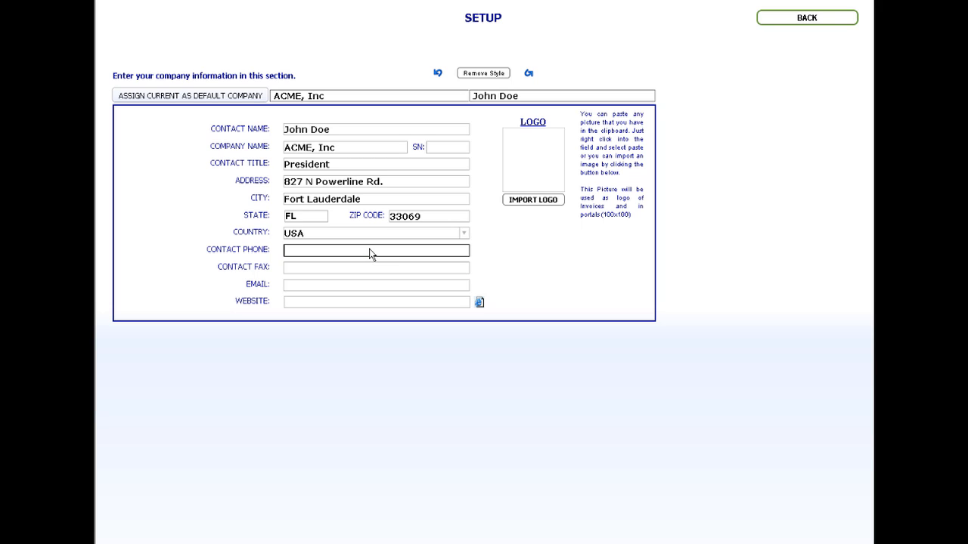
pyautogui.click(565, 268)
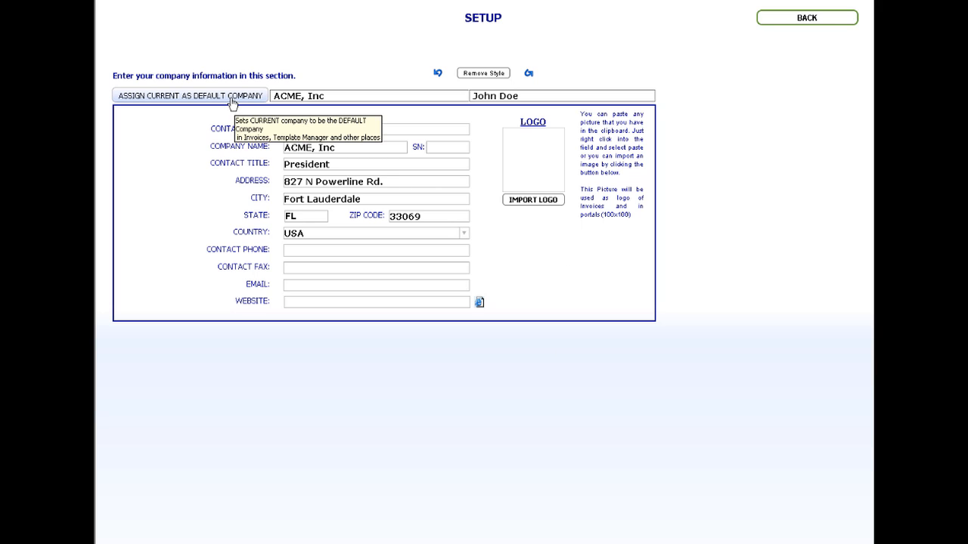
pyautogui.click(806, 20)
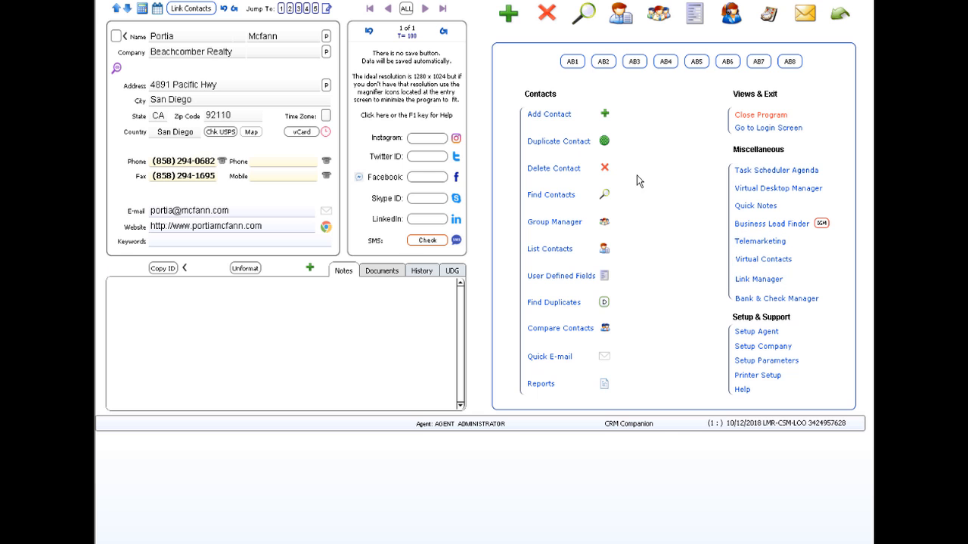
# - Queue the $1,000.00 check 2010 for printing at one check per page from Bank & Check Manager
pyautogui.click(784, 301)
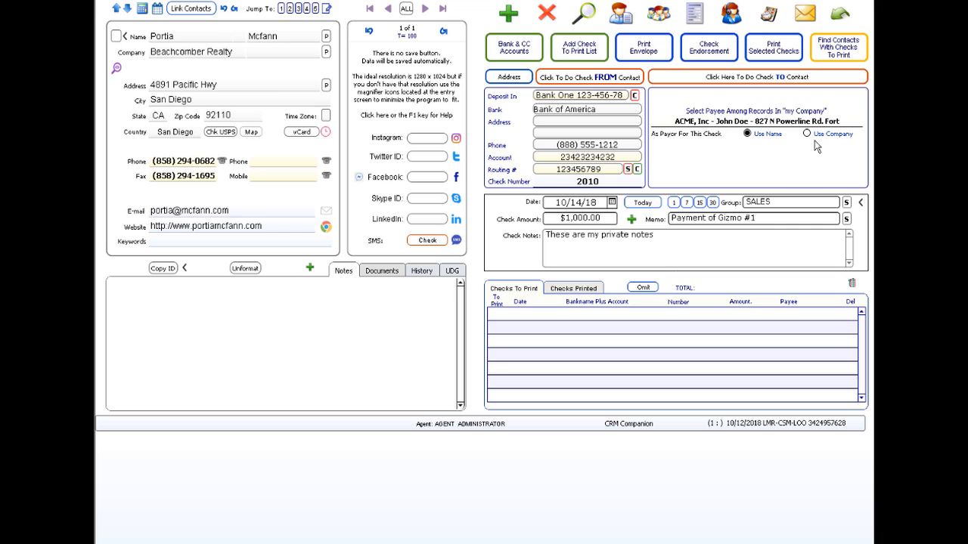
pyautogui.click(631, 220)
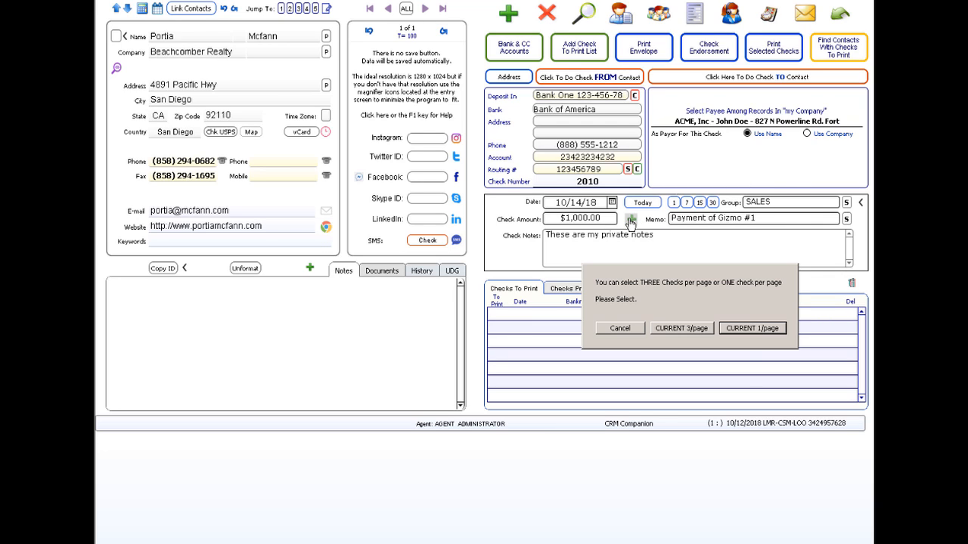
pyautogui.click(760, 328)
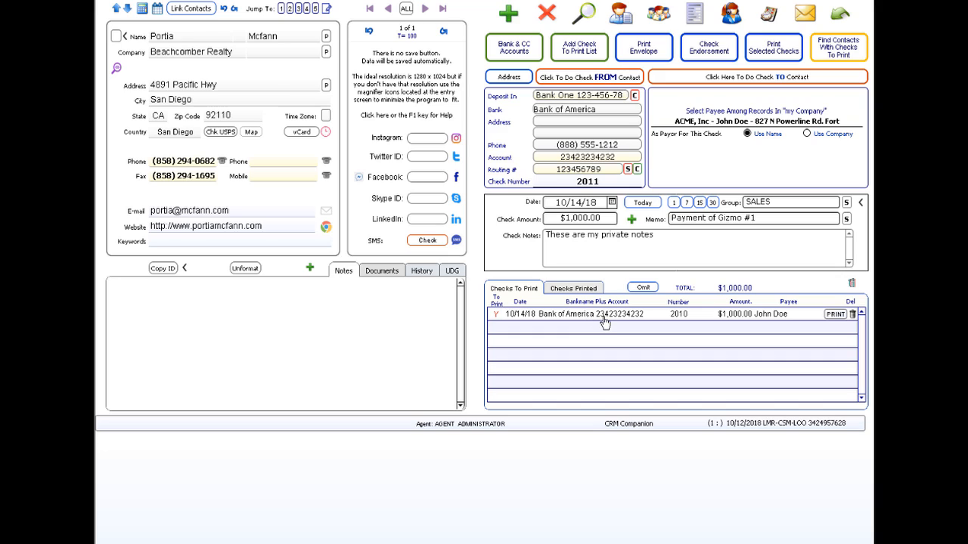
# - Preview and print check 2010, then show all 100 contact records again
pyautogui.doubleClick(686, 320)
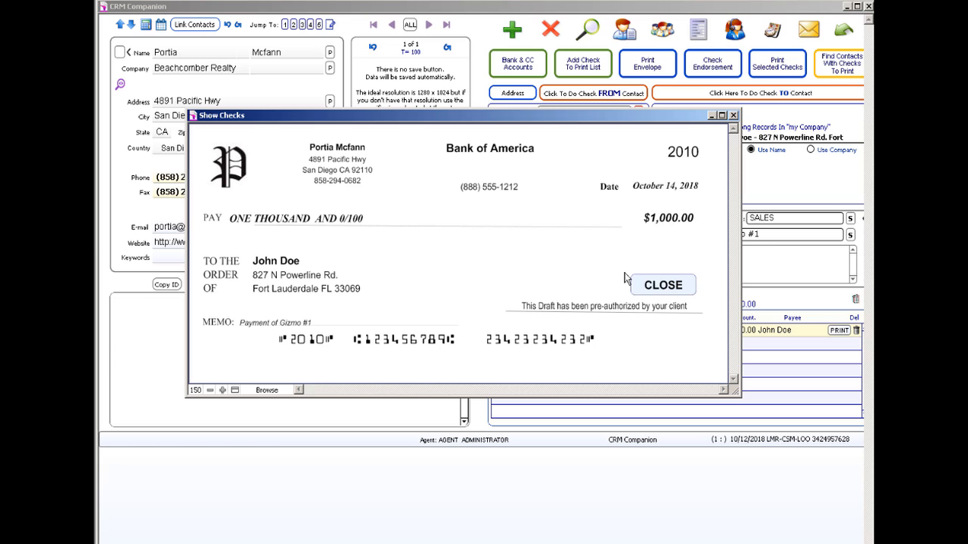
pyautogui.click(672, 287)
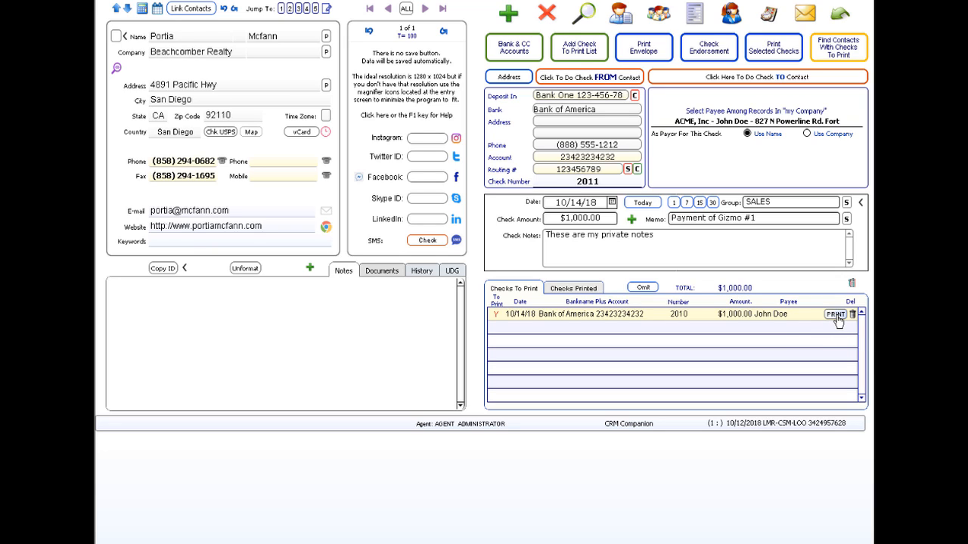
pyautogui.click(835, 314)
pyautogui.click(406, 10)
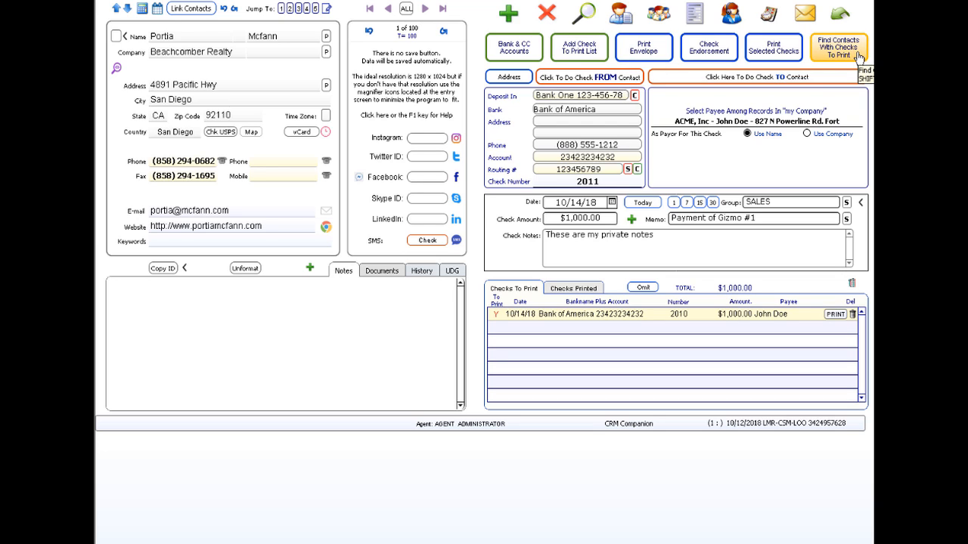
# - Filter contacts to those with checks to print and acknowledge the one-check message
pyautogui.click(851, 50)
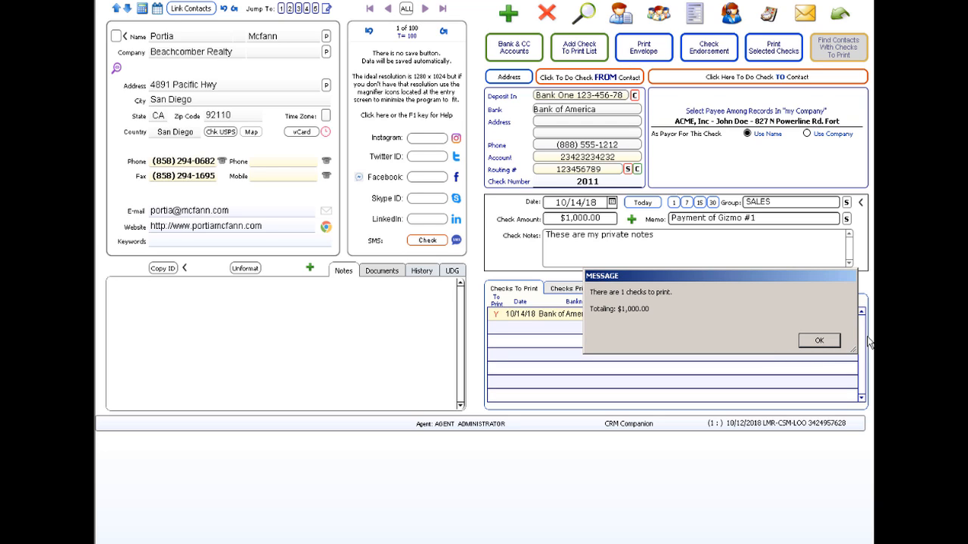
pyautogui.click(822, 341)
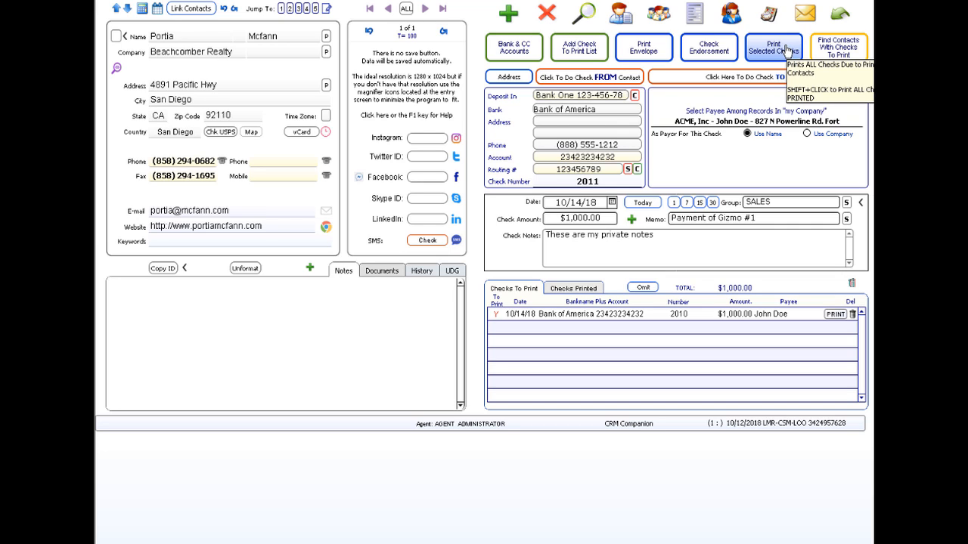
# - Send check 2010 for $1,000.00 from the waiting list to the GreenCloud printer
pyautogui.click(773, 58)
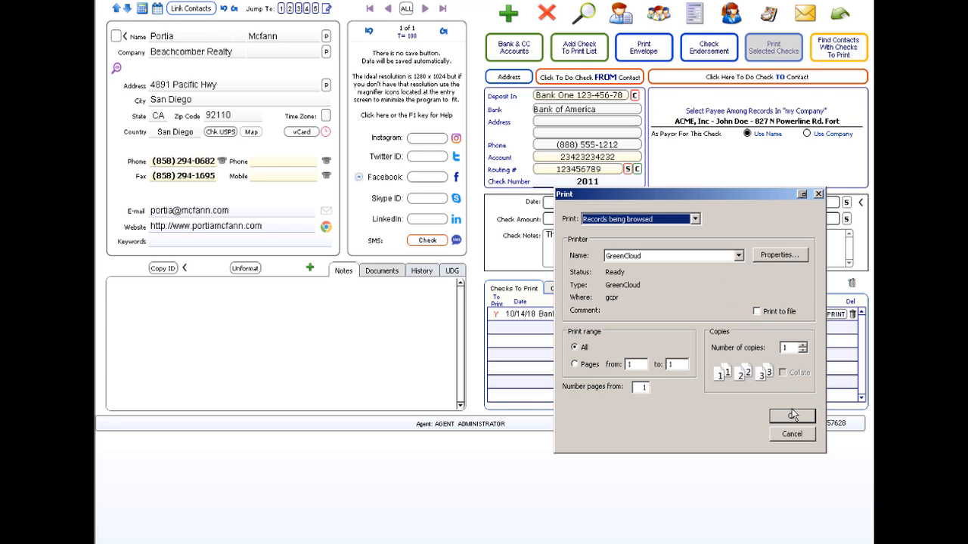
pyautogui.click(790, 414)
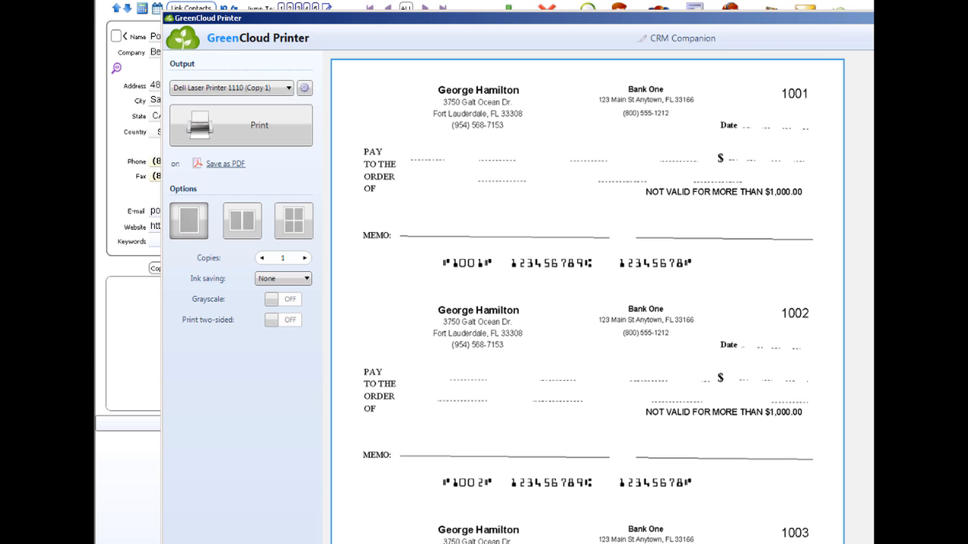
# - Scroll through the GreenCloud preview to review the Bank of America check 2010 for $1,000.00
pyautogui.scroll(-7, 587, 297)
pyautogui.scroll(-6, 588, 297)
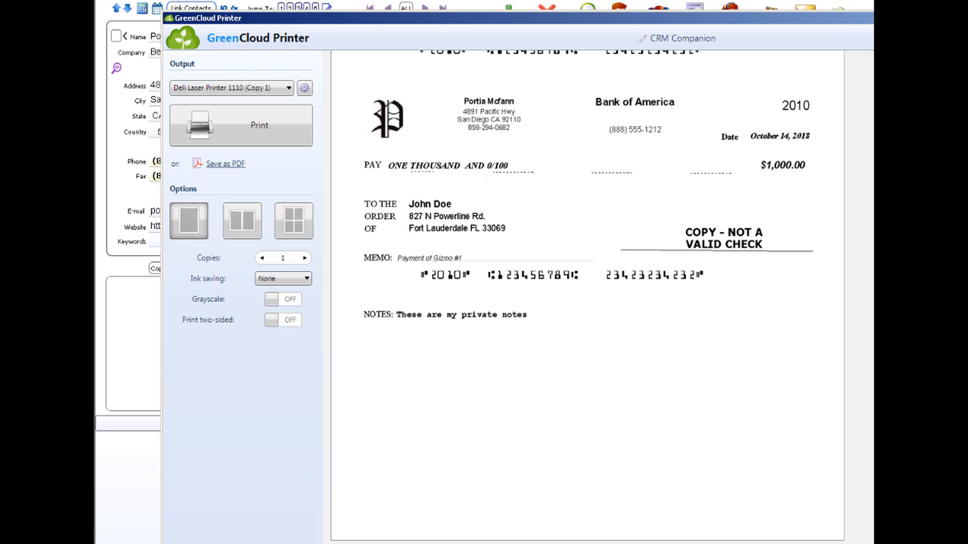
pyautogui.scroll(3, 587, 297)
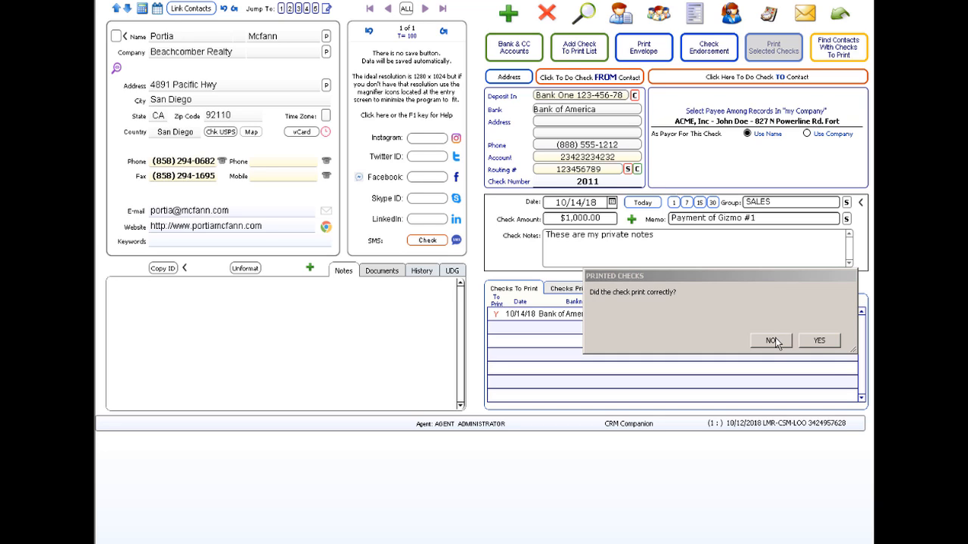
# - Confirm check 2010 printed correctly and leave it in the Checks Printed list
pyautogui.click(818, 342)
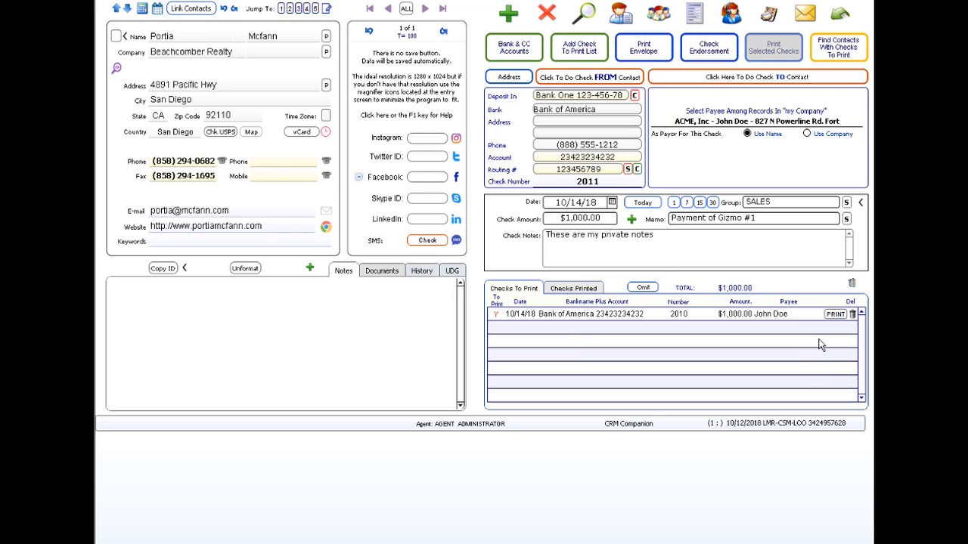
pyautogui.click(576, 289)
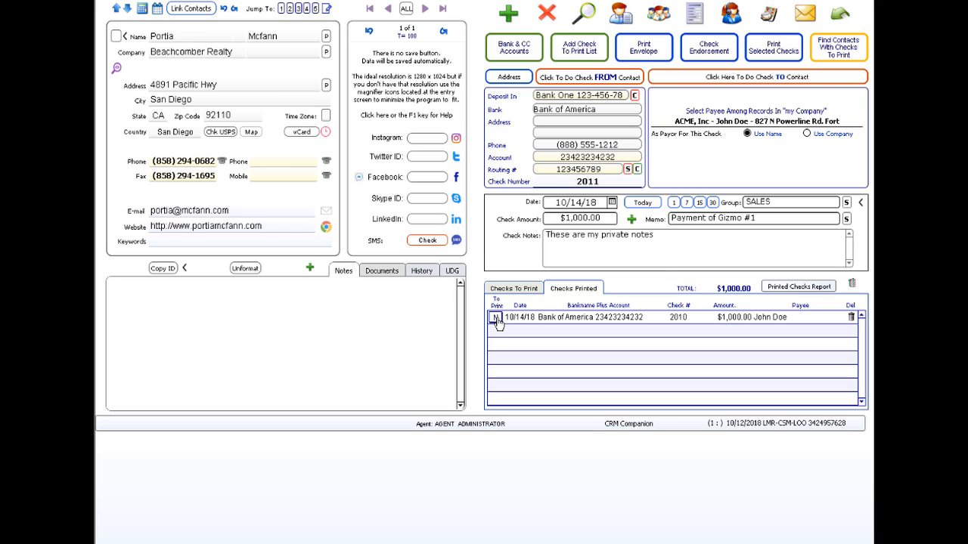
pyautogui.click(494, 319)
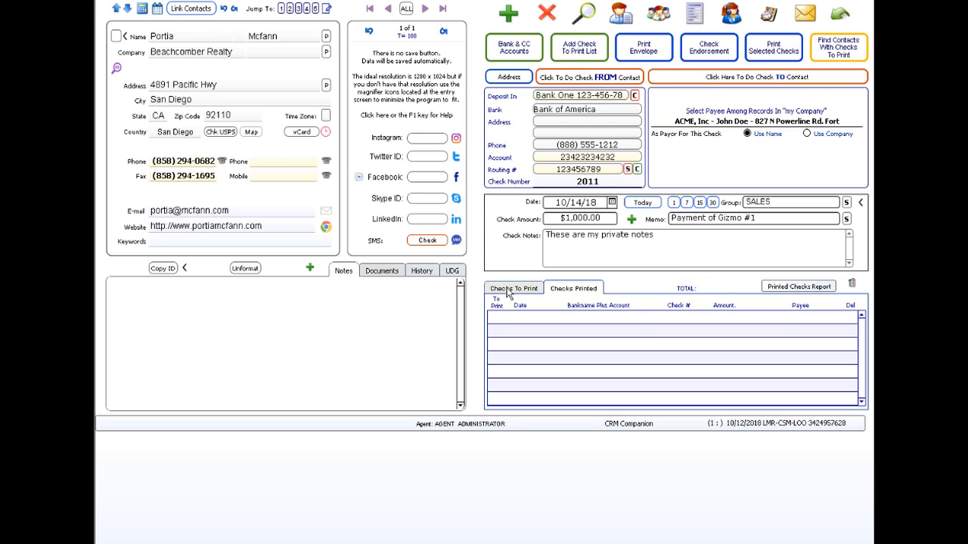
pyautogui.click(507, 289)
pyautogui.click(496, 317)
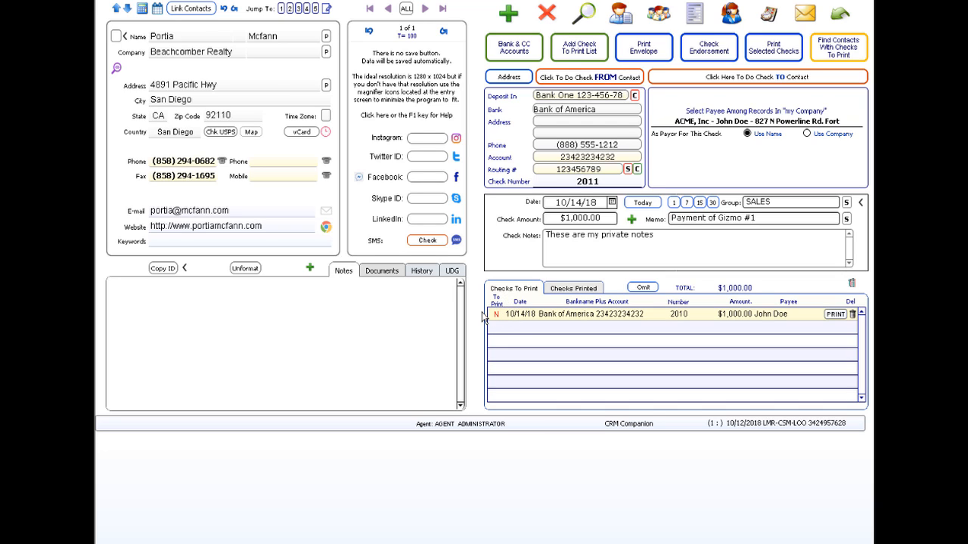
pyautogui.click(496, 318)
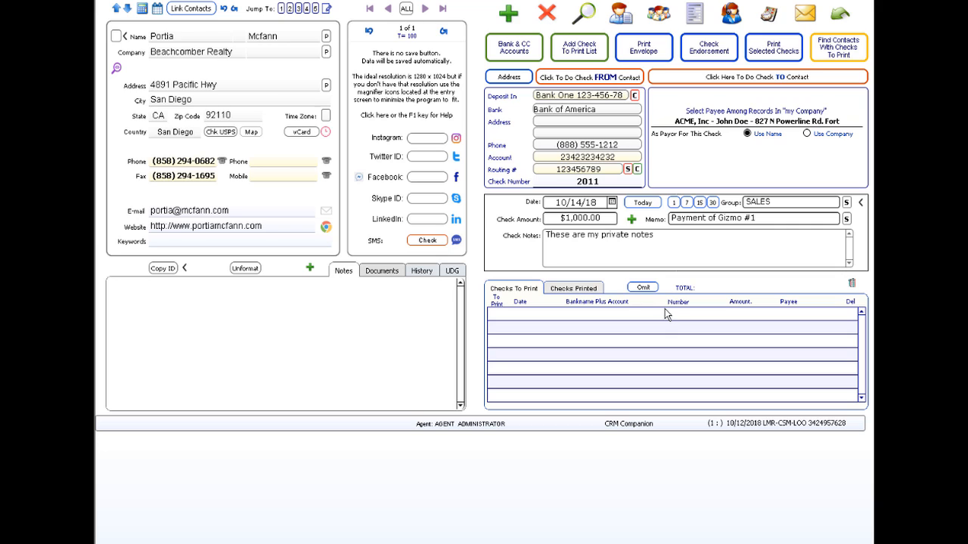
pyautogui.click(581, 290)
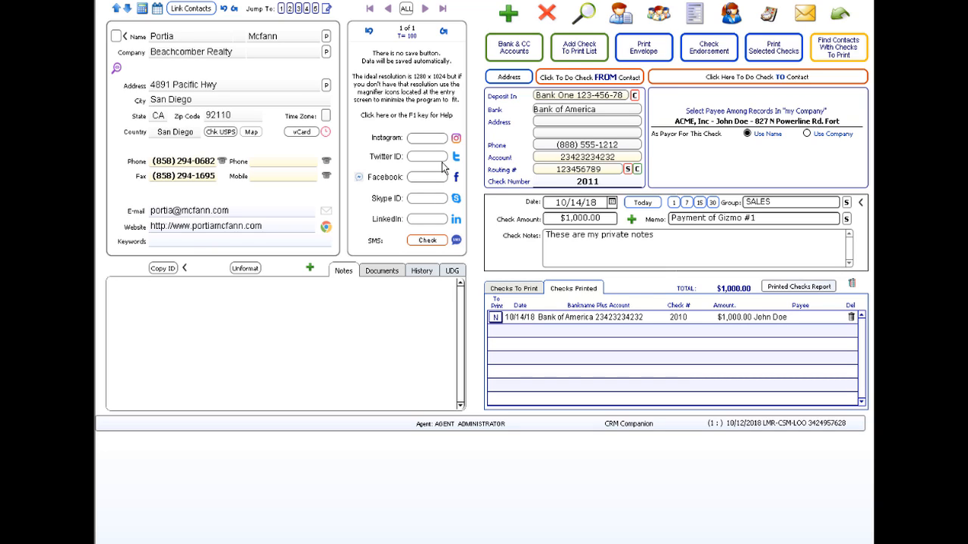
# - Go to the Bohlin, Cywinski contact record and begin a check to them
pyautogui.click(405, 9)
pyautogui.click(425, 9)
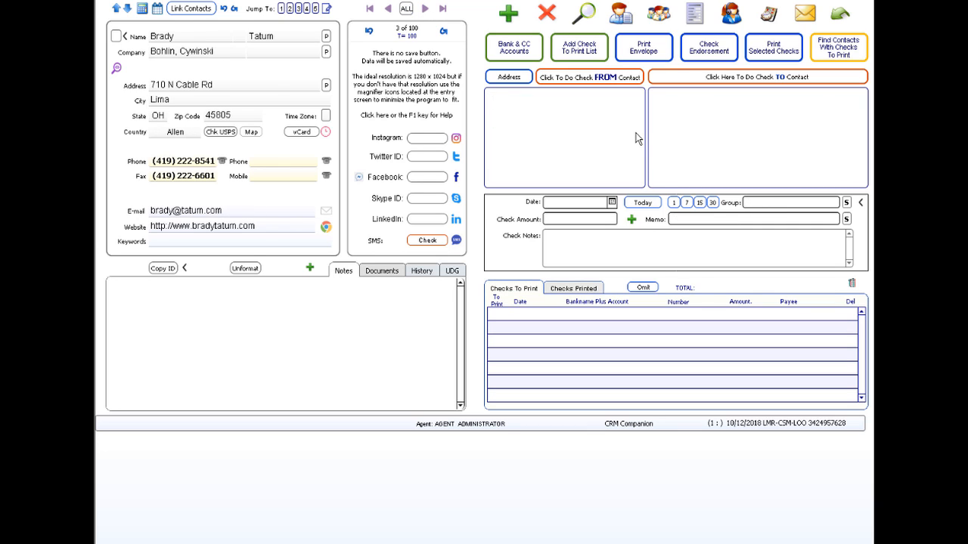
pyautogui.click(743, 79)
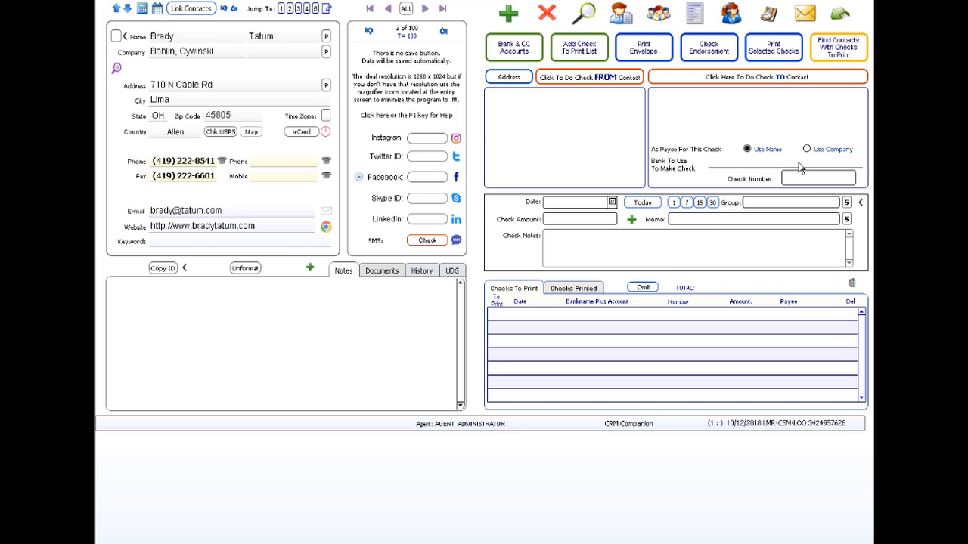
# - Draw the check on Bank One 123-456-78 with check number 1004, reviewing the account details
pyautogui.click(753, 164)
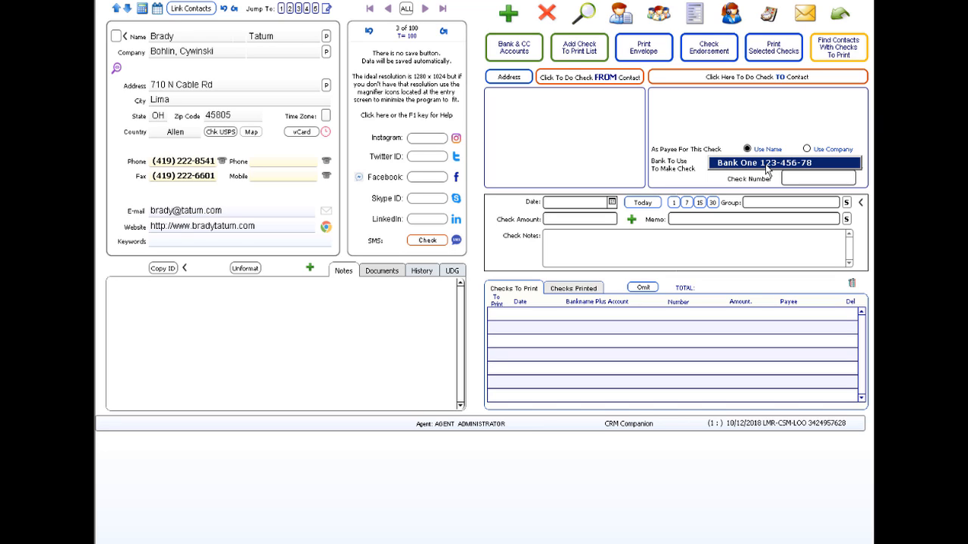
pyautogui.click(765, 168)
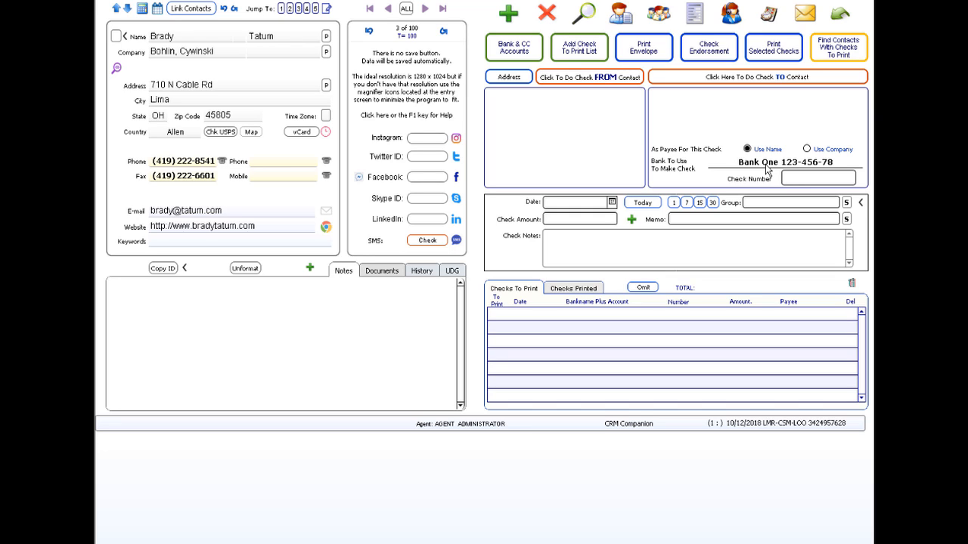
pyautogui.click(810, 182)
pyautogui.click(523, 65)
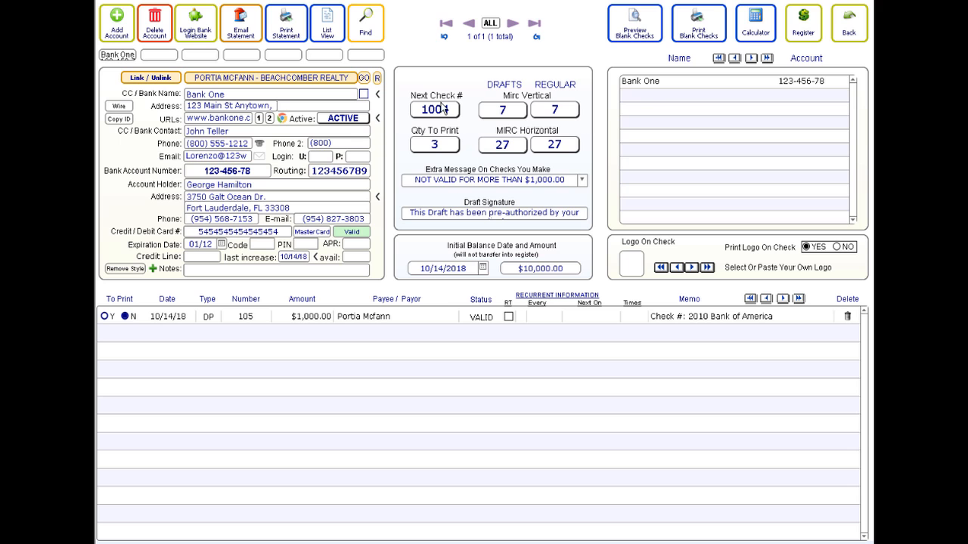
pyautogui.click(847, 26)
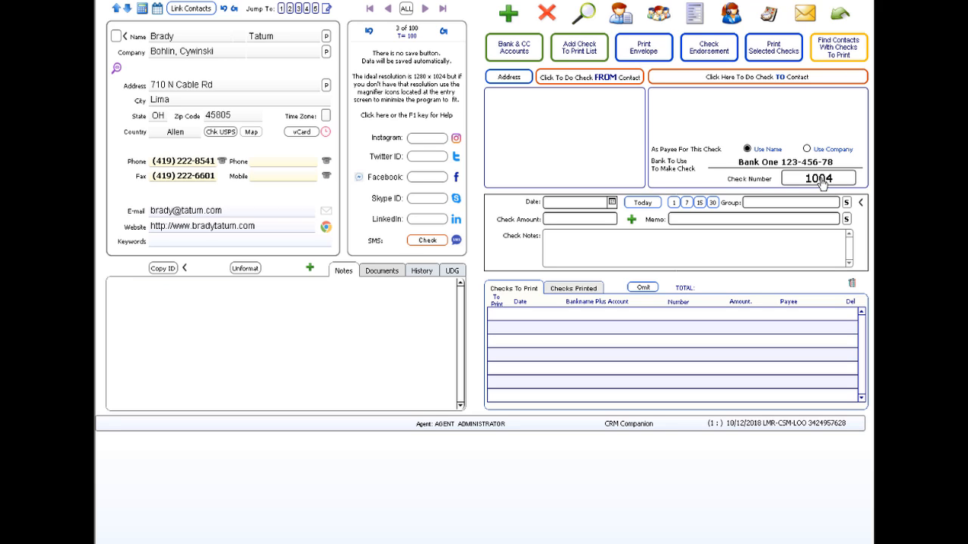
# - Date the check today (10/14/18) with amount $250.00 and memo 'Loan'
pyautogui.click(655, 206)
pyautogui.click(609, 220)
pyautogui.write('250')
pyautogui.click(679, 220)
pyautogui.write('Loan')
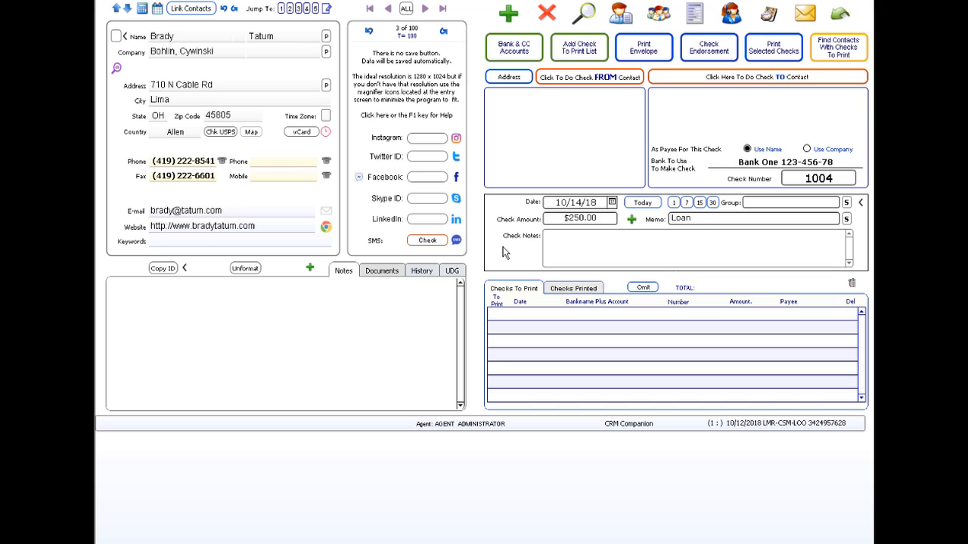
# - Add the check note 'Because he is my friend', correcting the misspelled first word
pyautogui.click(562, 246)
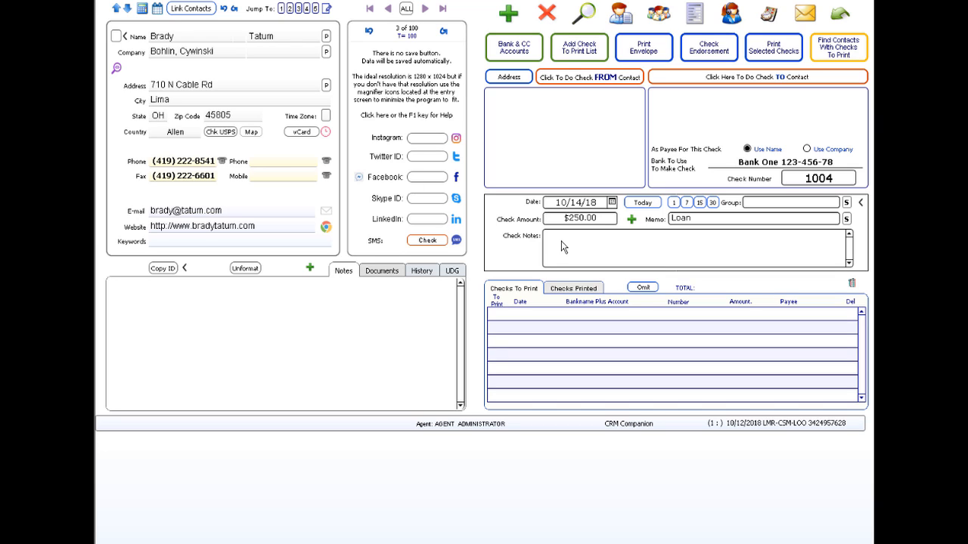
pyautogui.write('Becuawe he is my friend')
pyautogui.rightClick(562, 235)
pyautogui.moveTo(662, 246)
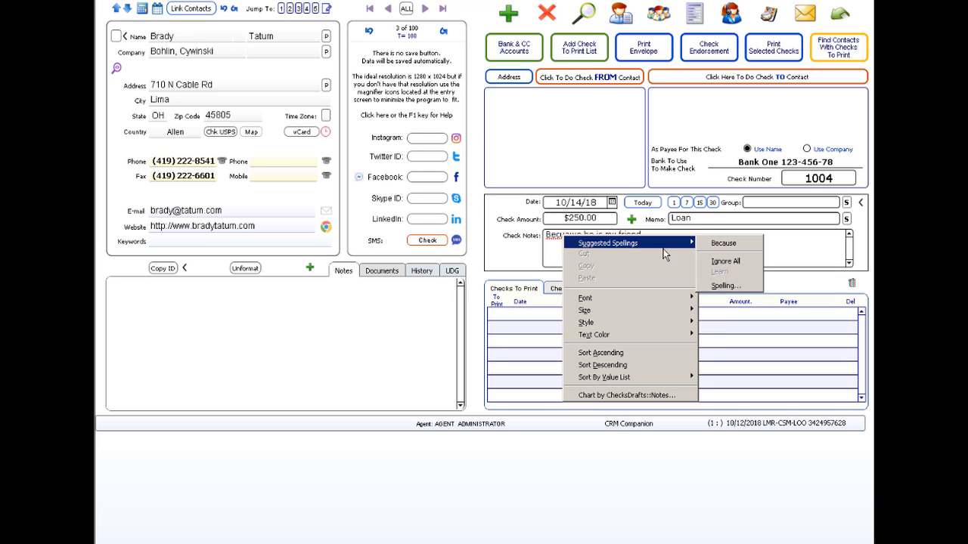
pyautogui.click(720, 243)
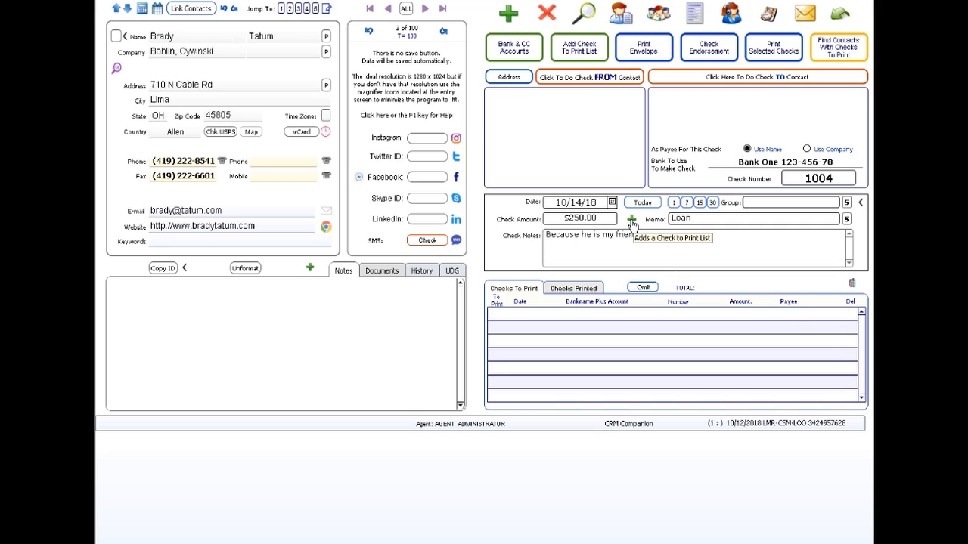
# - Queue check 1004 for $250.00 to print using the CURRENT 1/page layout
pyautogui.click(631, 223)
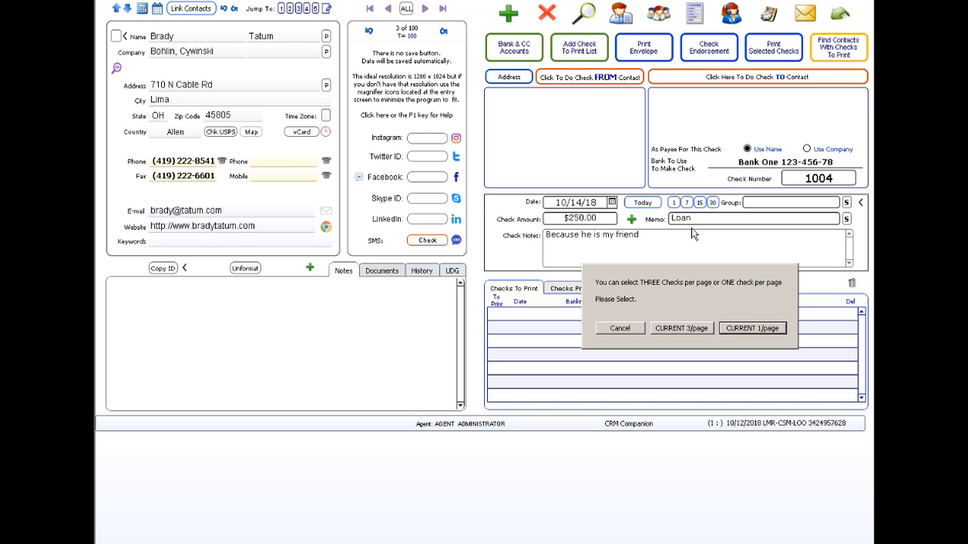
pyautogui.click(753, 329)
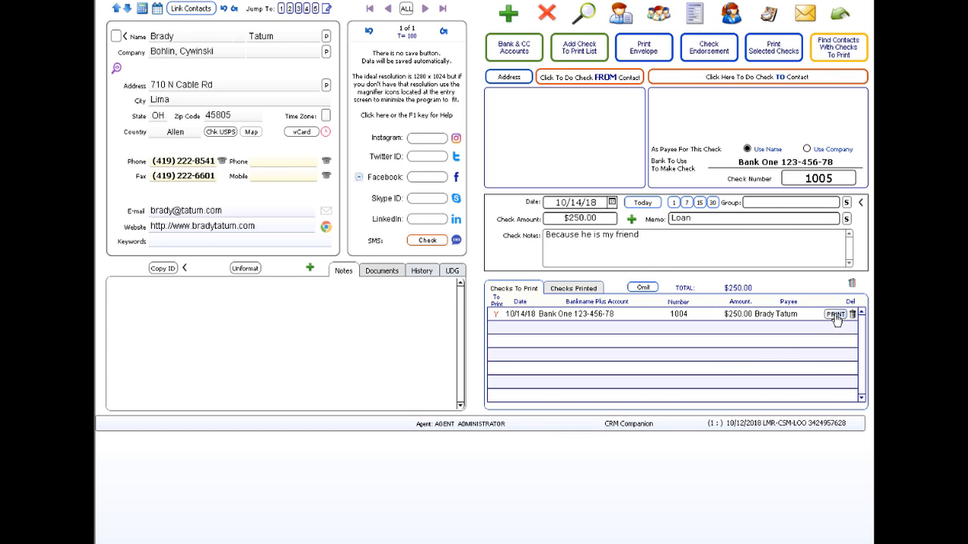
# - Print the $250.00 check 1004 to the GreenCloud printer
pyautogui.click(836, 315)
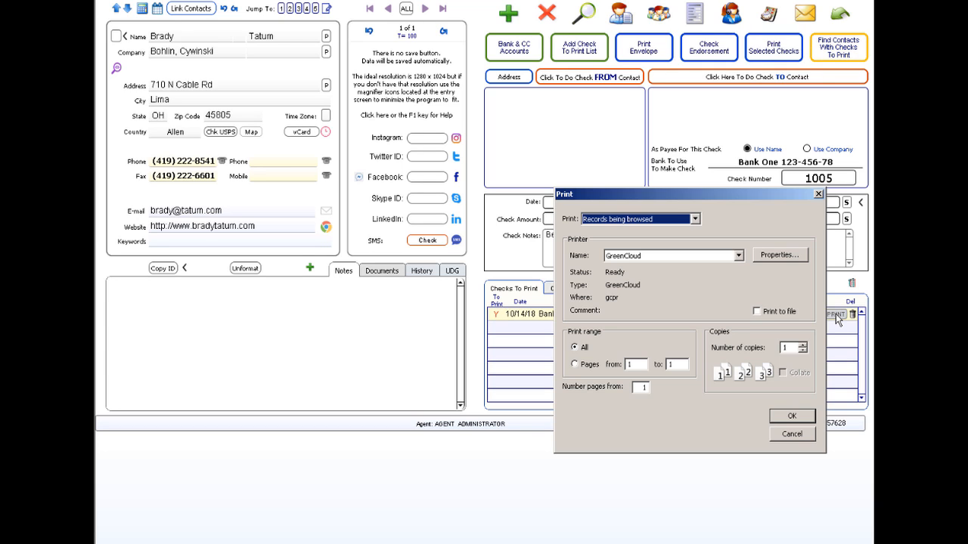
pyautogui.click(788, 418)
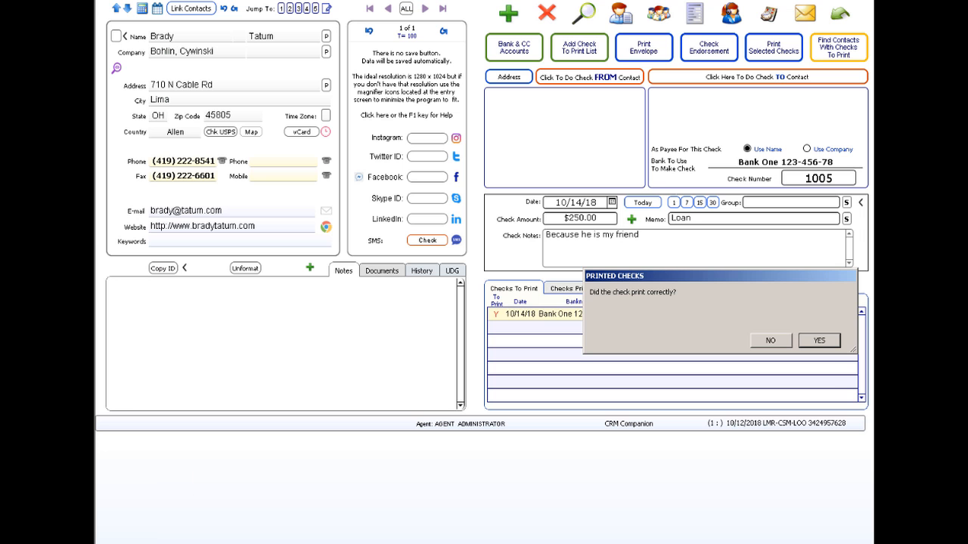
pyautogui.click(819, 341)
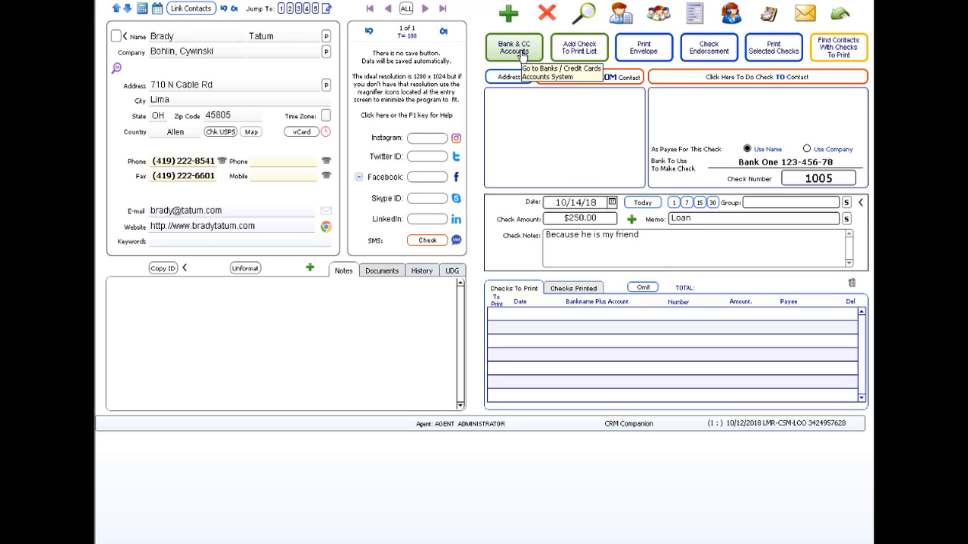
pyautogui.click(521, 55)
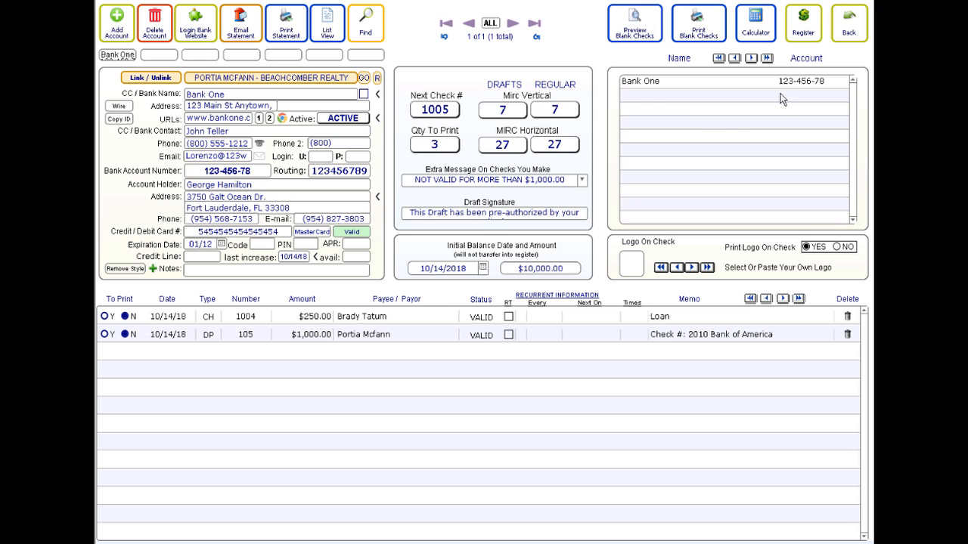
pyautogui.click(803, 41)
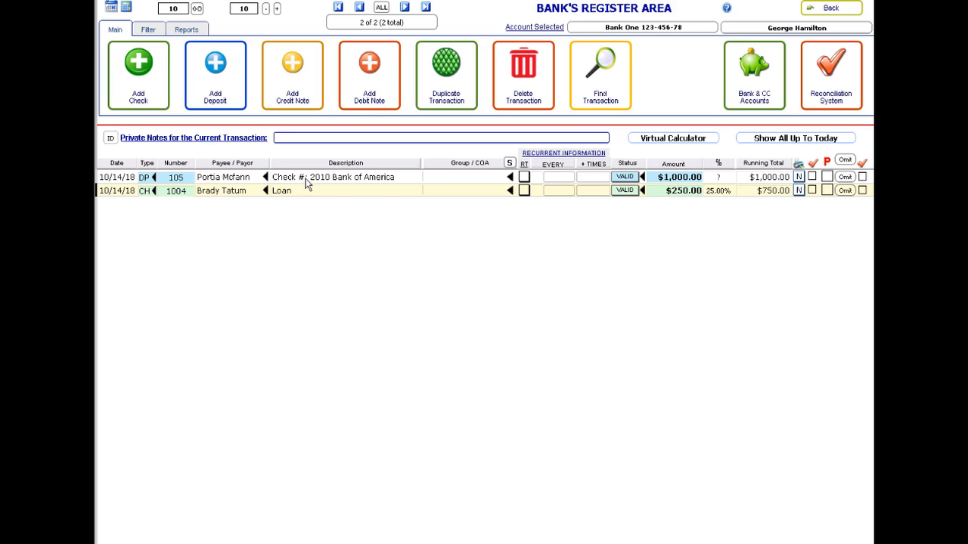
# - Start reconciling the Bank One account with ALL transactions selected
pyautogui.moveTo(337, 181)
pyautogui.click(835, 95)
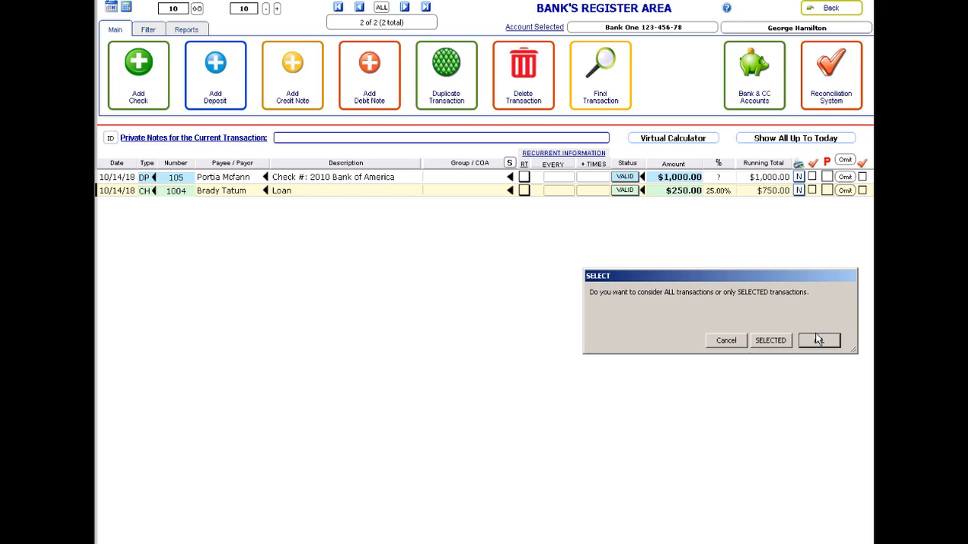
pyautogui.click(819, 340)
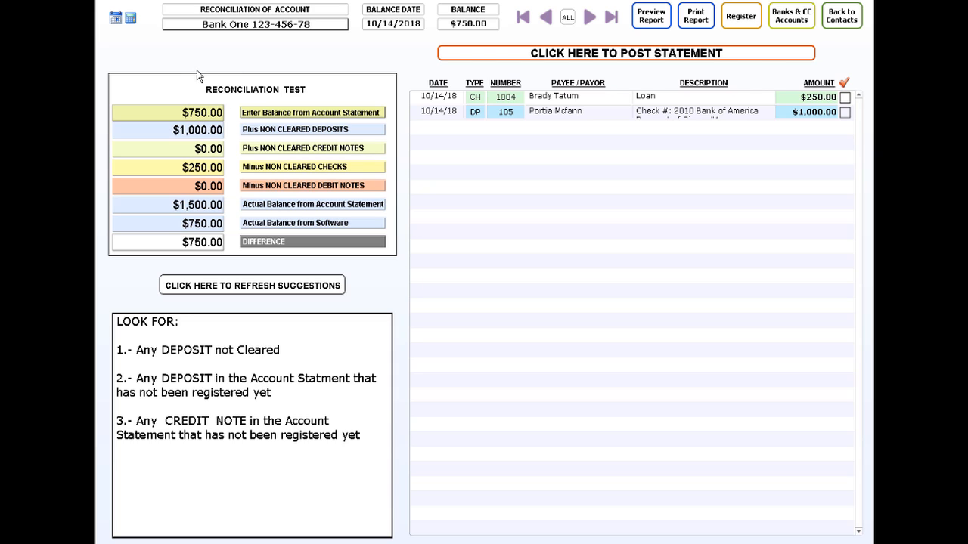
pyautogui.click(201, 114)
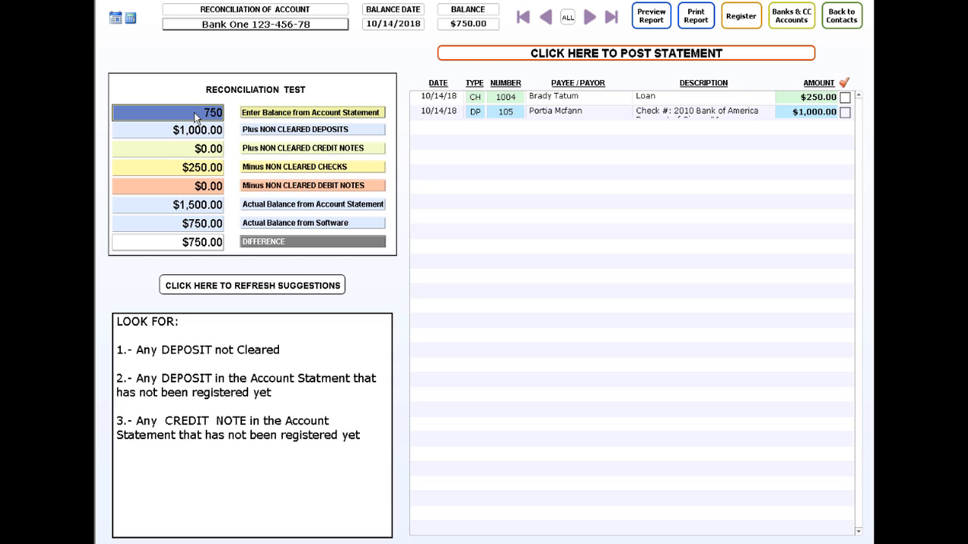
pyautogui.write('1')
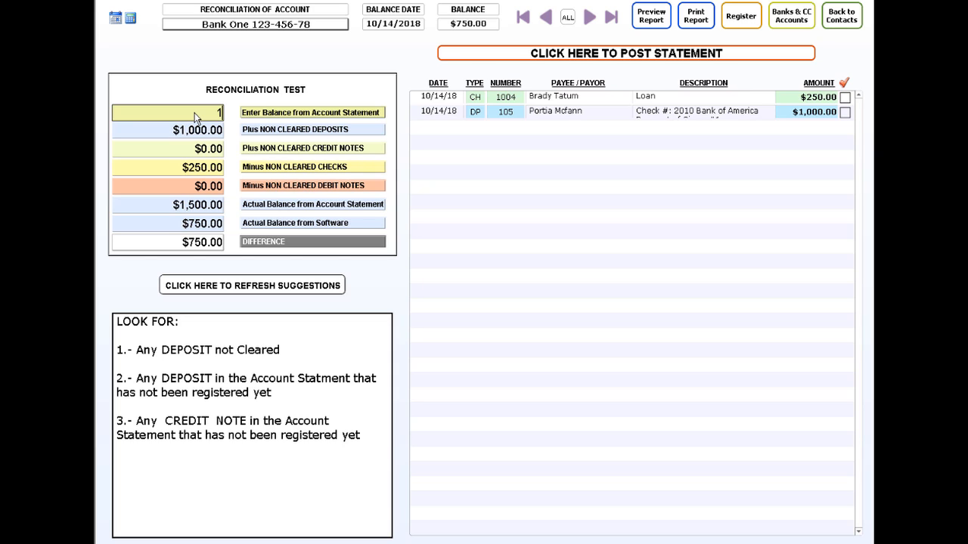
pyautogui.write(',000')
pyautogui.click(218, 60)
pyautogui.click(333, 287)
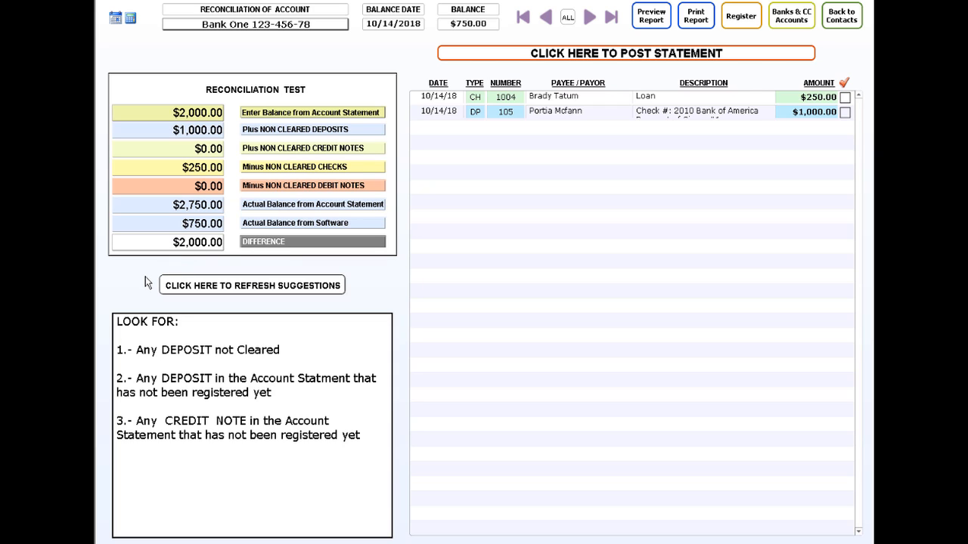
pyautogui.click(213, 288)
pyautogui.click(200, 114)
pyautogui.write('7502000')
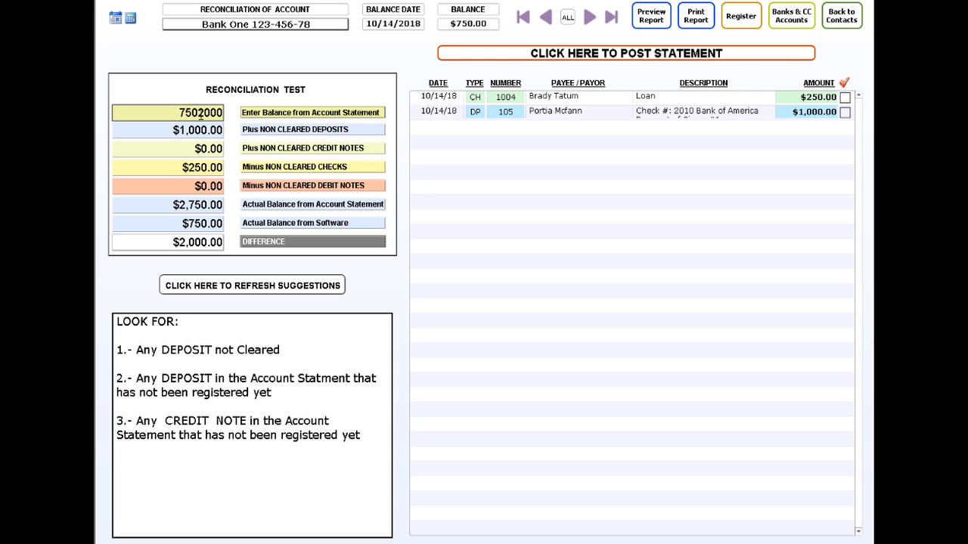
pyautogui.press('Delete')
pyautogui.press('Delete')
pyautogui.press('Delete')
pyautogui.press('Delete')
pyautogui.click(181, 54)
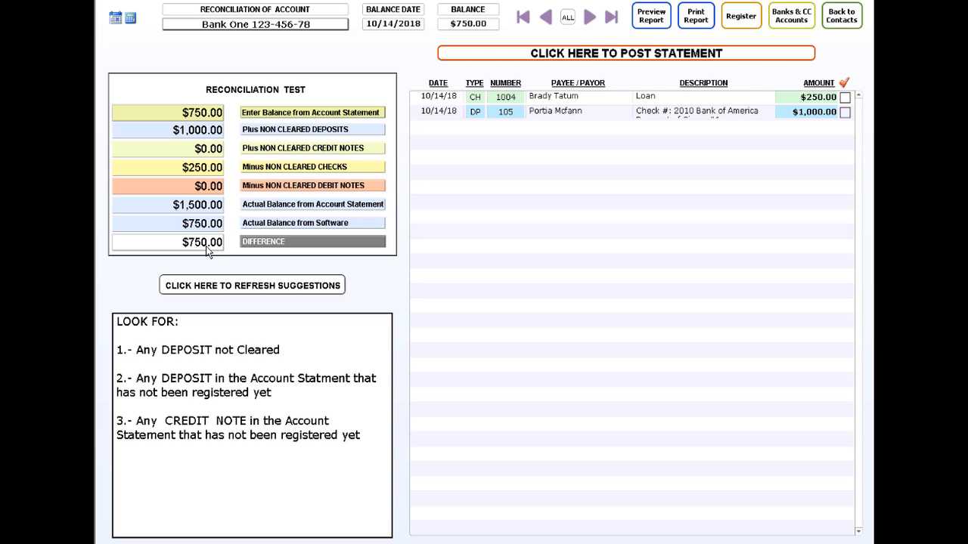
# - Mark the $1,000 deposit and $250 loan check as cleared, then post the statement
pyautogui.click(845, 112)
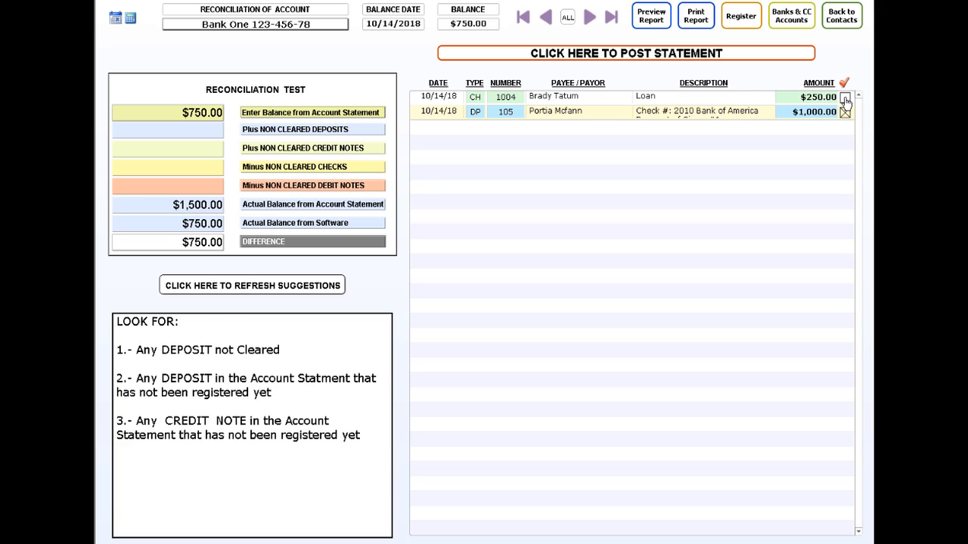
pyautogui.click(845, 97)
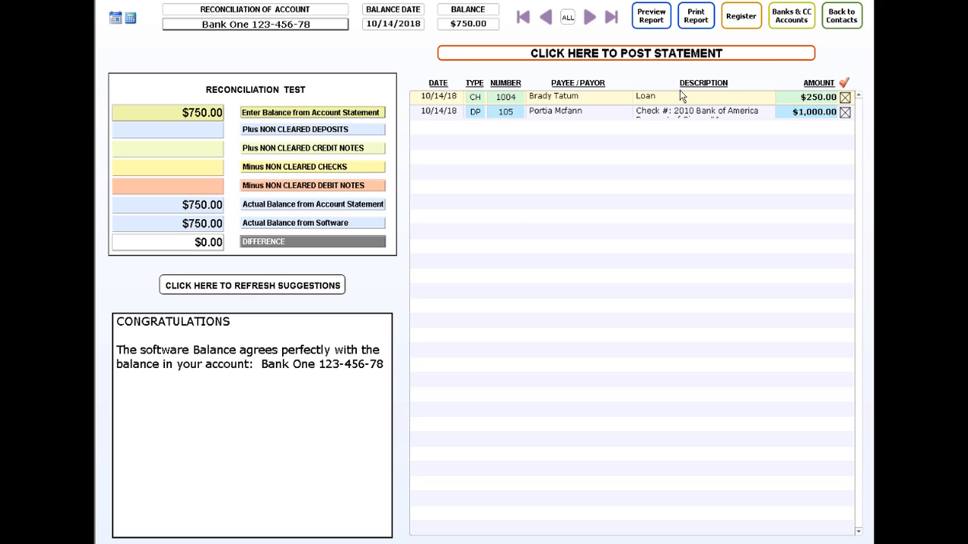
pyautogui.click(655, 54)
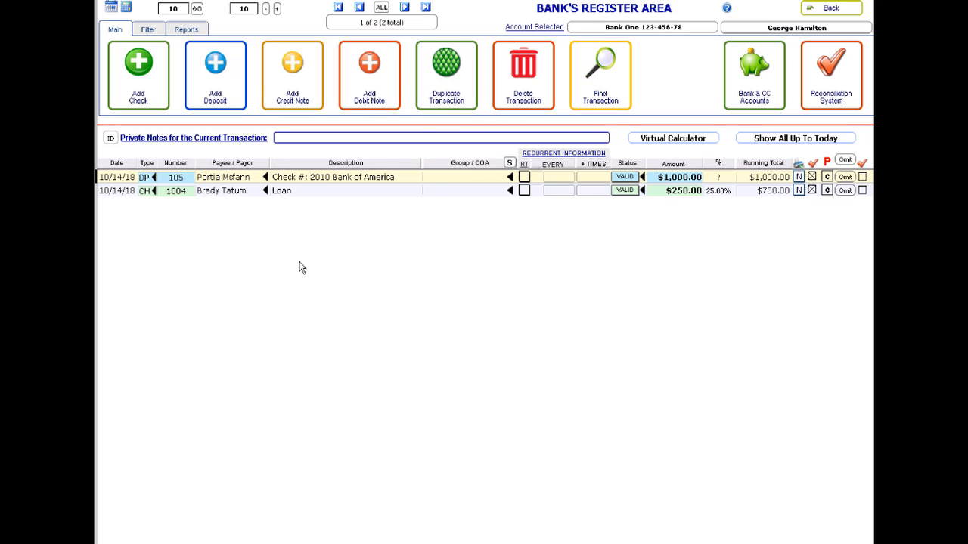
pyautogui.click(148, 29)
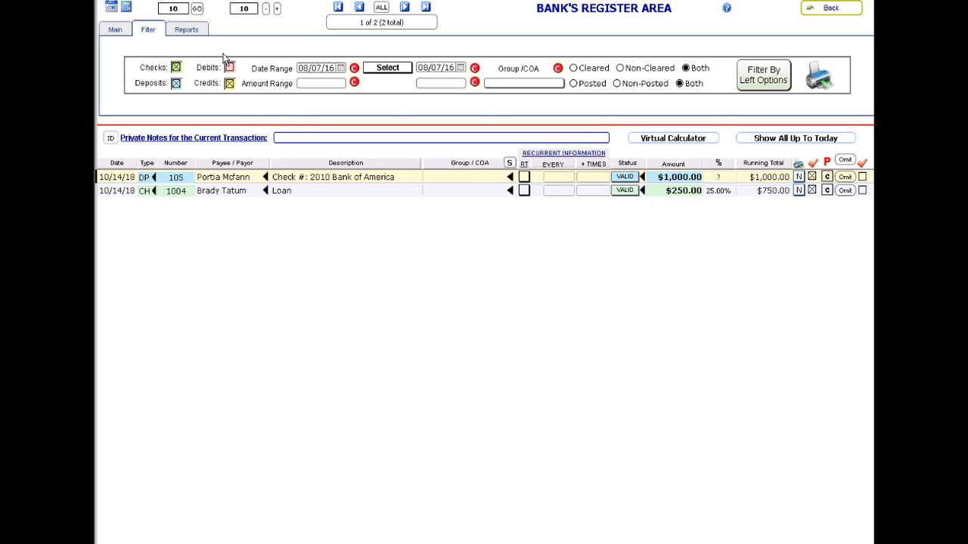
pyautogui.click(195, 35)
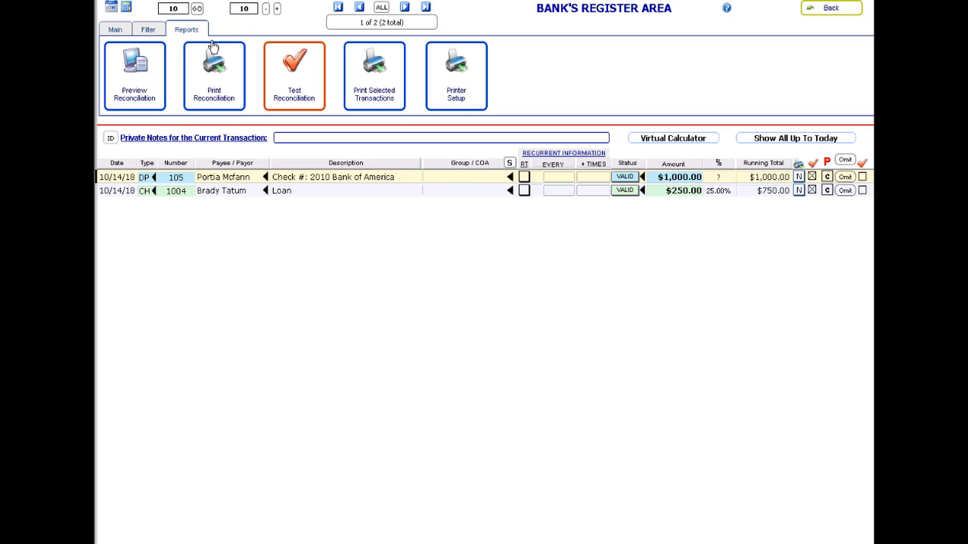
pyautogui.click(117, 32)
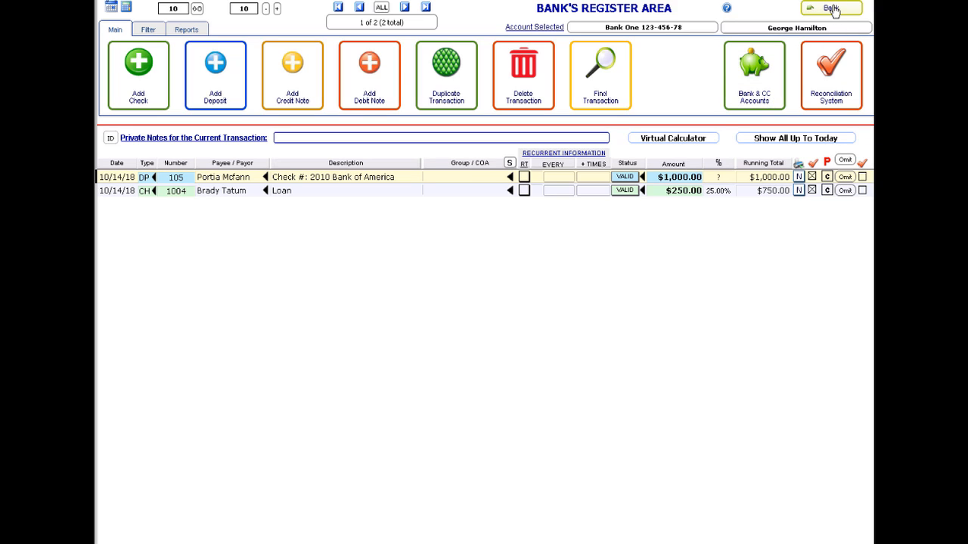
pyautogui.click(774, 80)
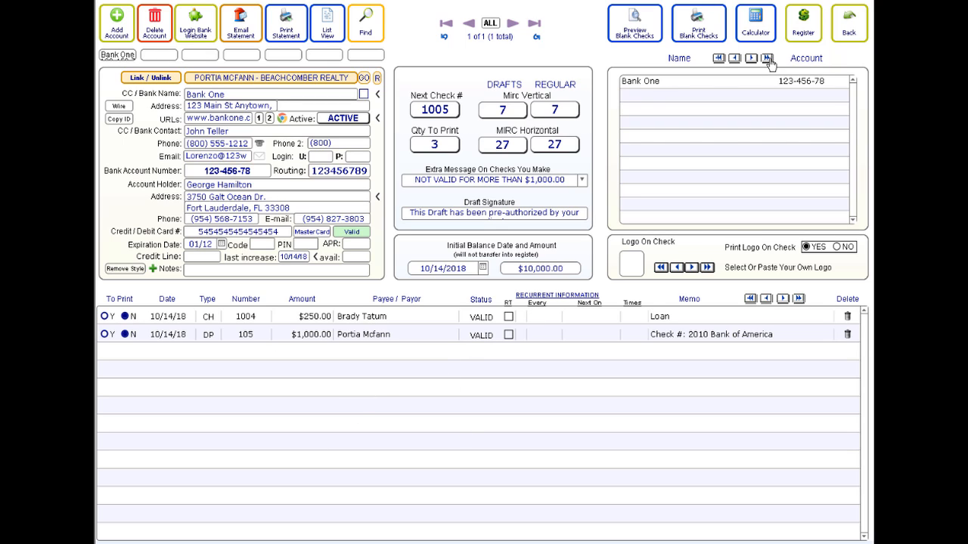
pyautogui.click(807, 36)
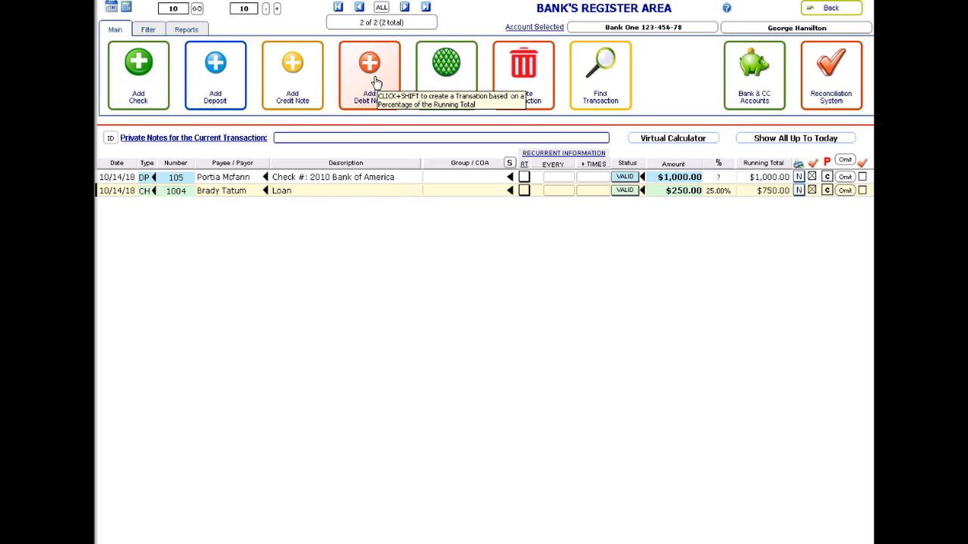
# - Add a new debit note described as 'Landlord' and enter the payee's name
pyautogui.click(372, 85)
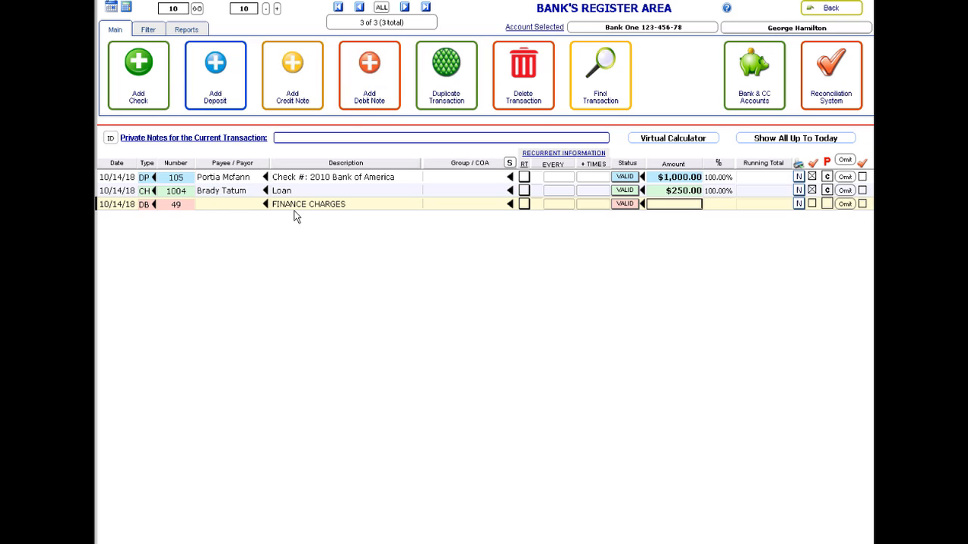
pyautogui.click(287, 207)
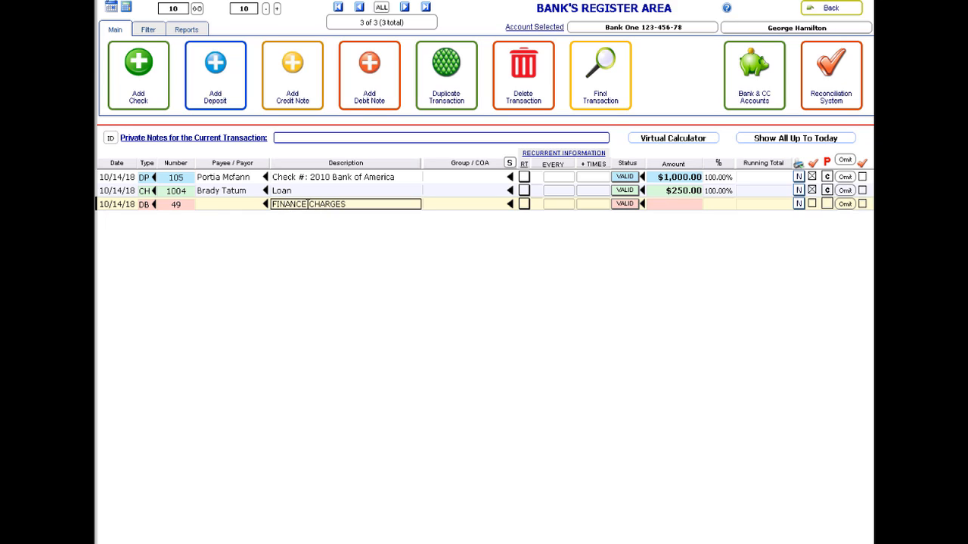
pyautogui.tripleClick(308, 204)
pyautogui.write('LAndl')
pyautogui.press('BackSpace')
pyautogui.press('BackSpace')
pyautogui.press('BackSpace')
pyautogui.press('BackSpace')
pyautogui.write('andlord')
pyautogui.click(225, 209)
pyautogui.write('John Smith')
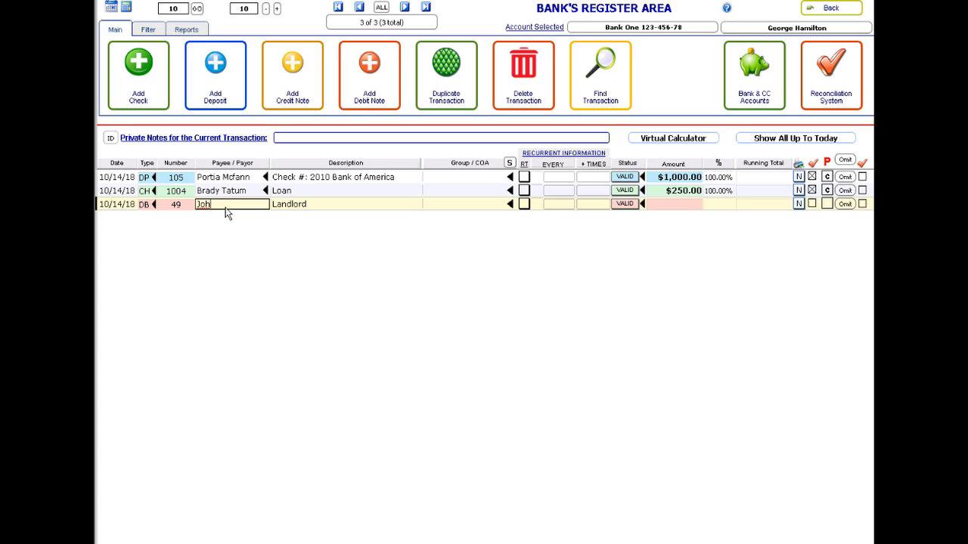
pyautogui.click(381, 267)
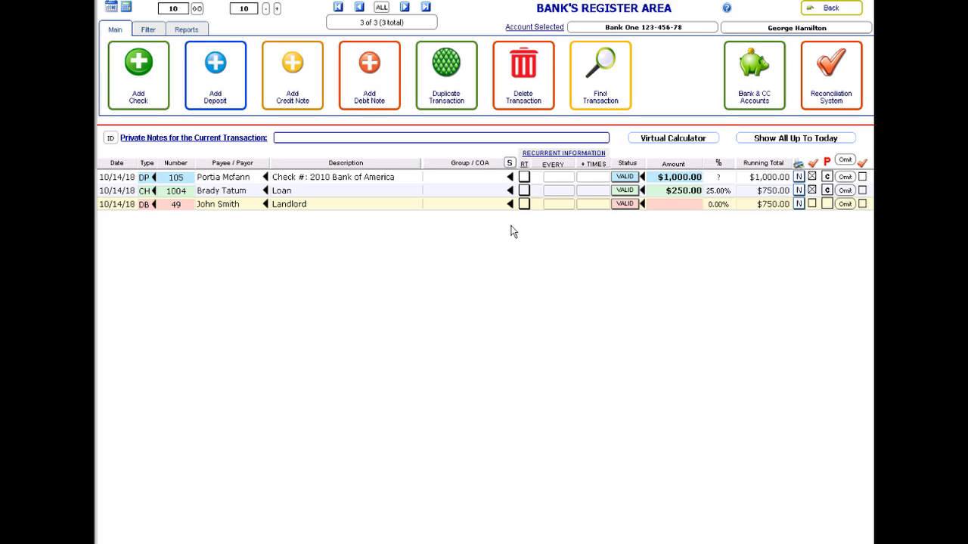
# - Set the debit amount to $2,600.00 and make it recur every month
pyautogui.click(662, 211)
pyautogui.write('2600')
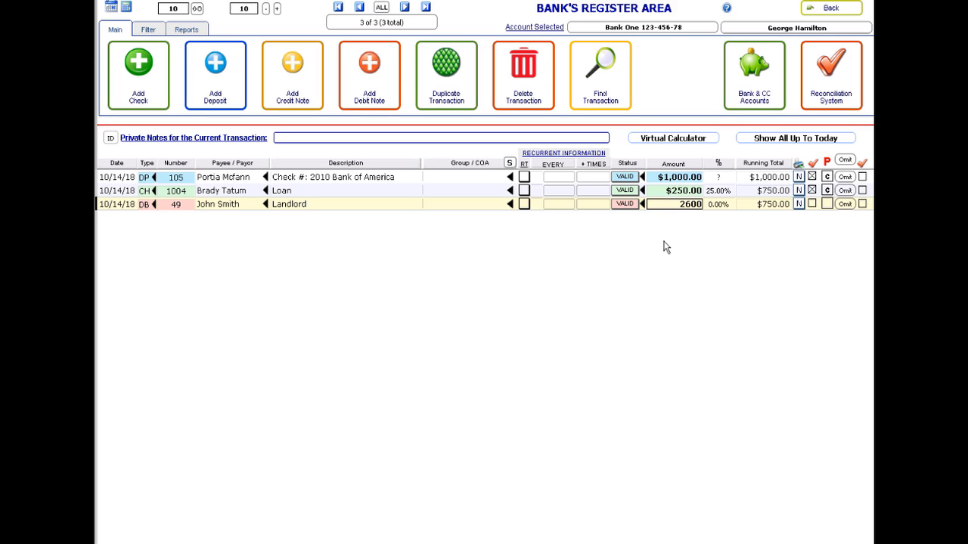
pyautogui.click(677, 306)
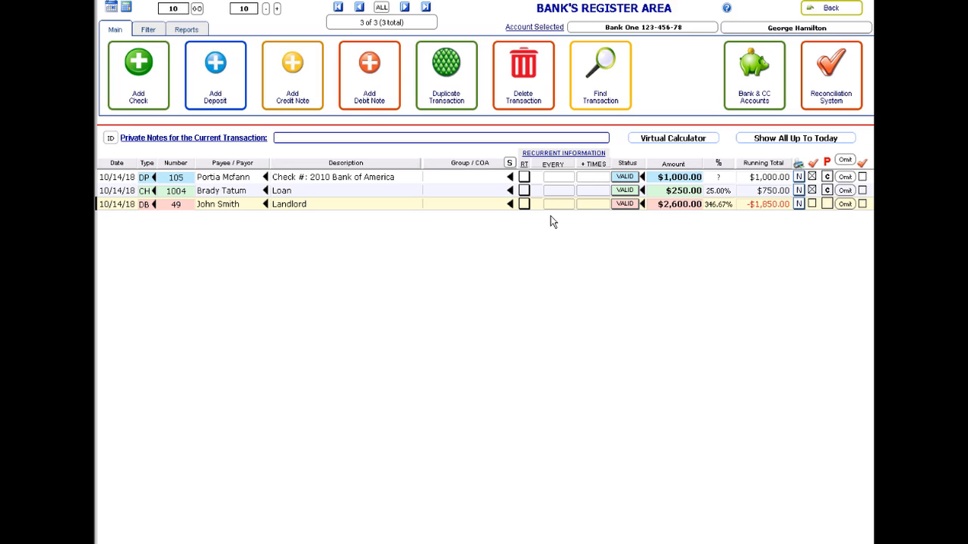
pyautogui.click(524, 204)
pyautogui.click(564, 203)
pyautogui.click(563, 239)
pyautogui.click(593, 204)
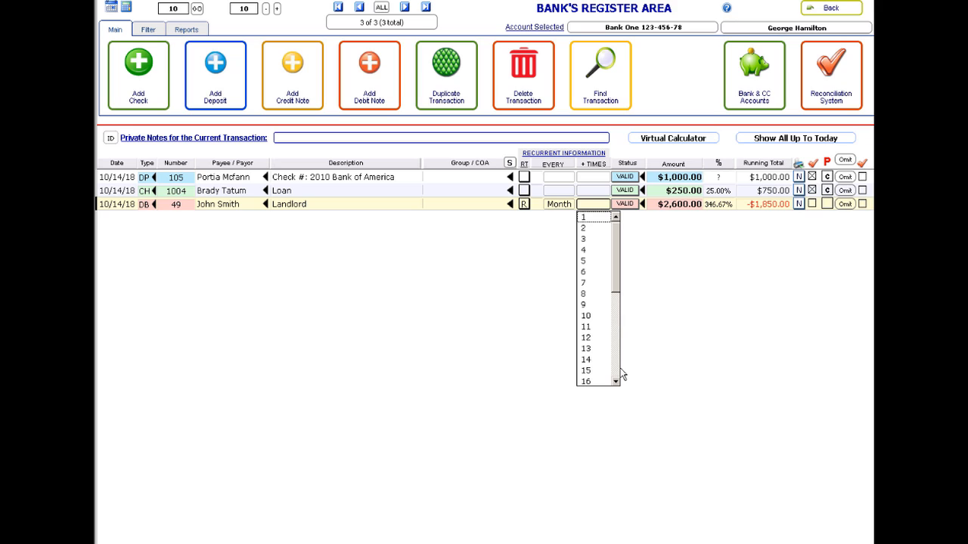
# - Make the $2,600.00 Landlord debit repeat 12 times, status VALID, dated 11/01/18
pyautogui.click(591, 339)
pyautogui.click(580, 257)
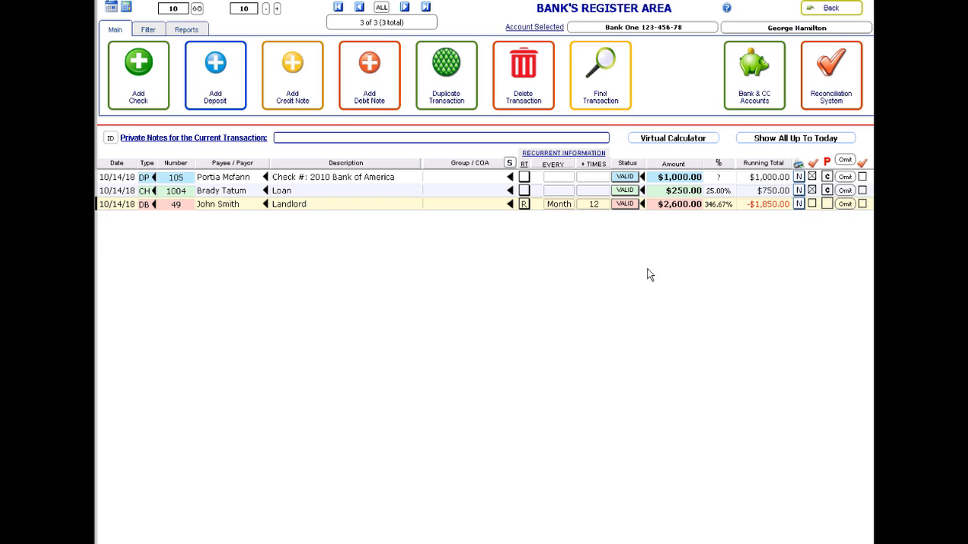
pyautogui.click(119, 207)
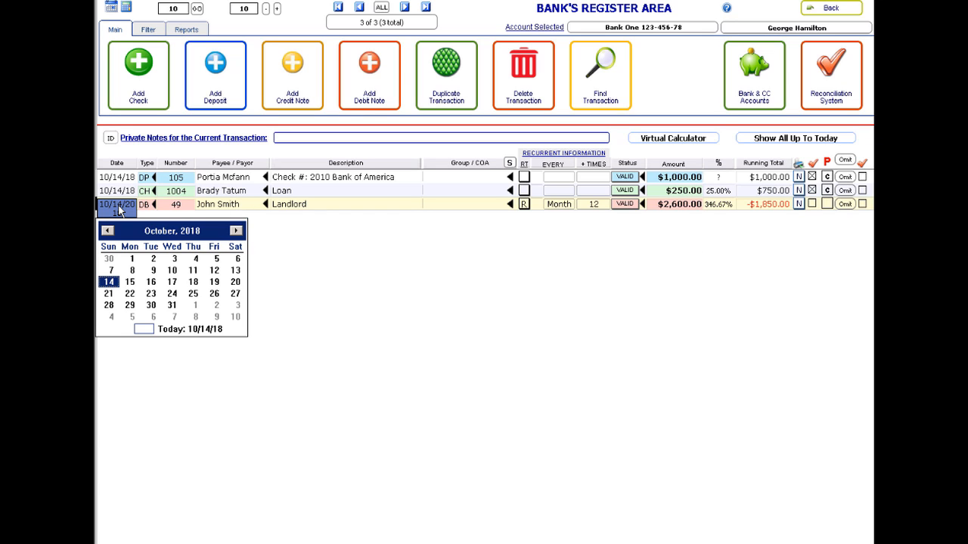
pyautogui.click(174, 283)
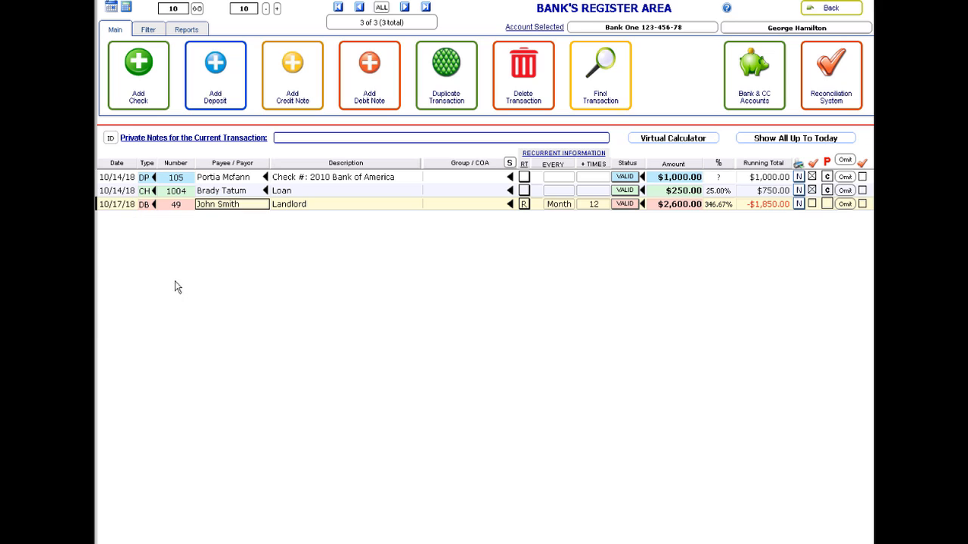
pyautogui.click(124, 204)
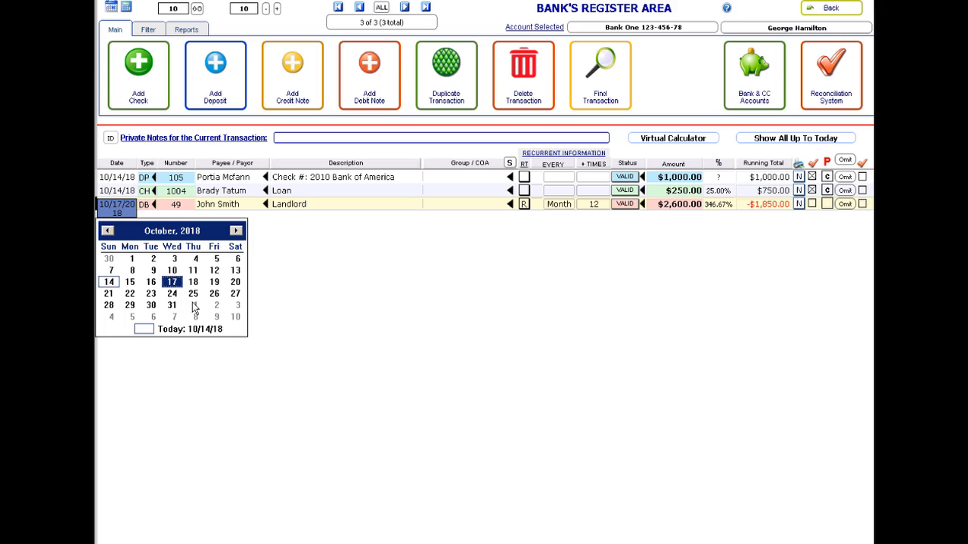
pyautogui.click(195, 305)
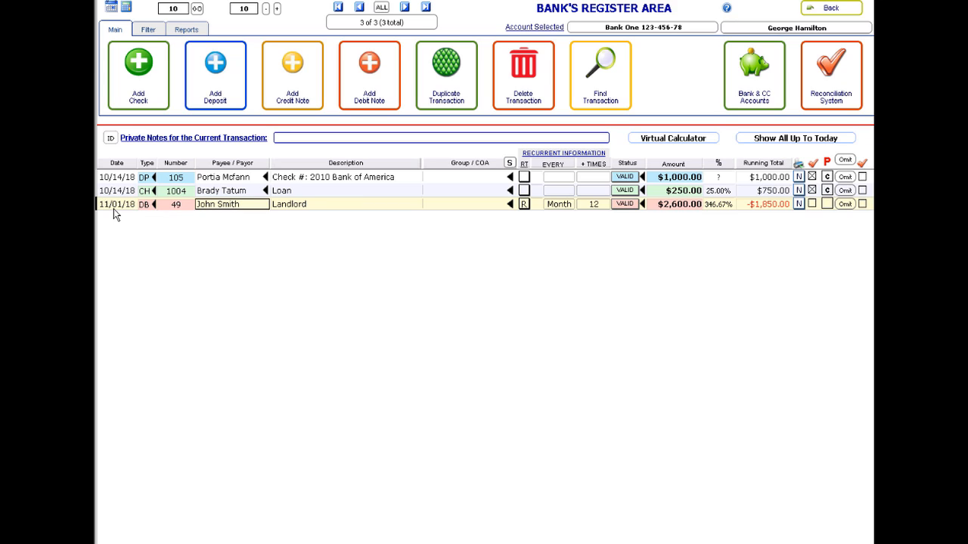
# - Finish editing the recurring debit row and go back to the contact's check-writing screen
pyautogui.click(403, 290)
pyautogui.click(832, 13)
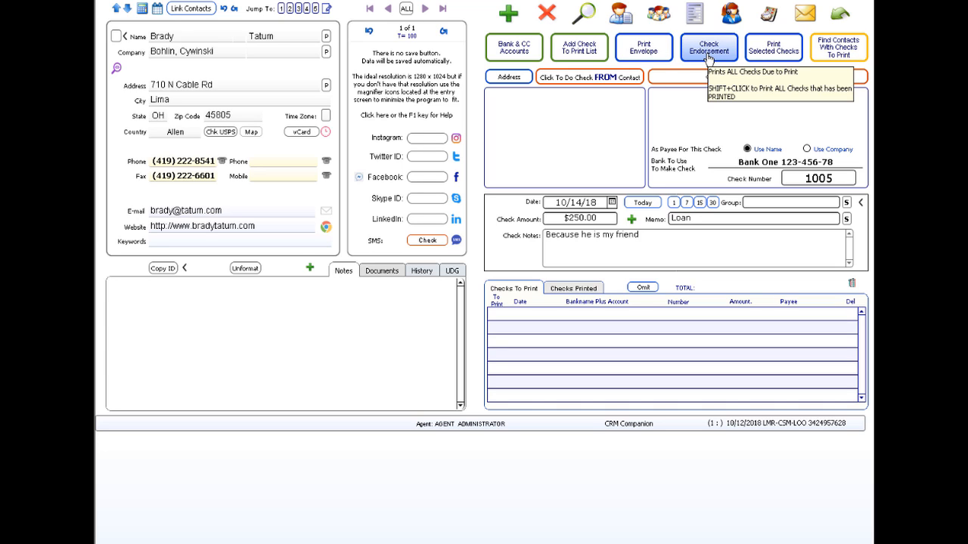
# - Show all contacts, jump to the first record, and bring up the Check Endorsement snippets
pyautogui.click(407, 9)
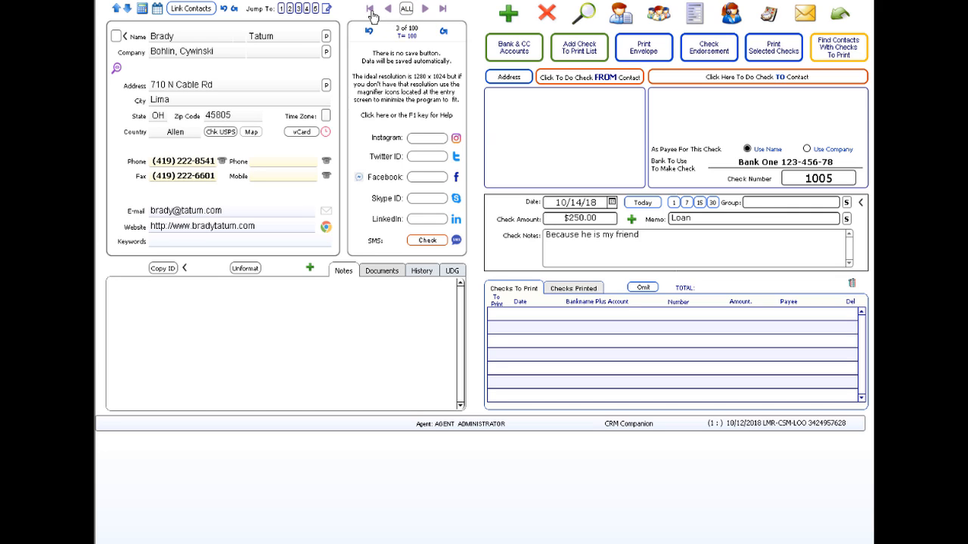
pyautogui.click(371, 11)
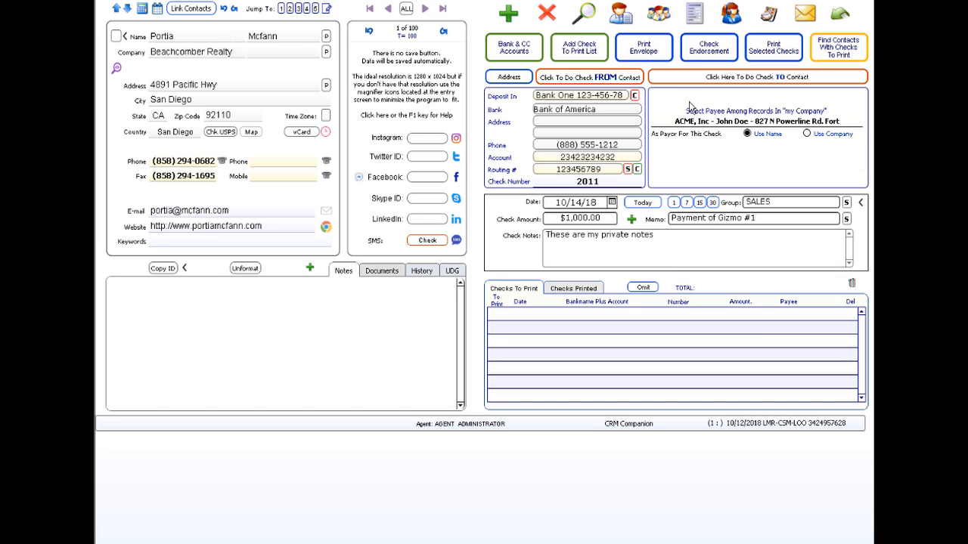
pyautogui.click(707, 48)
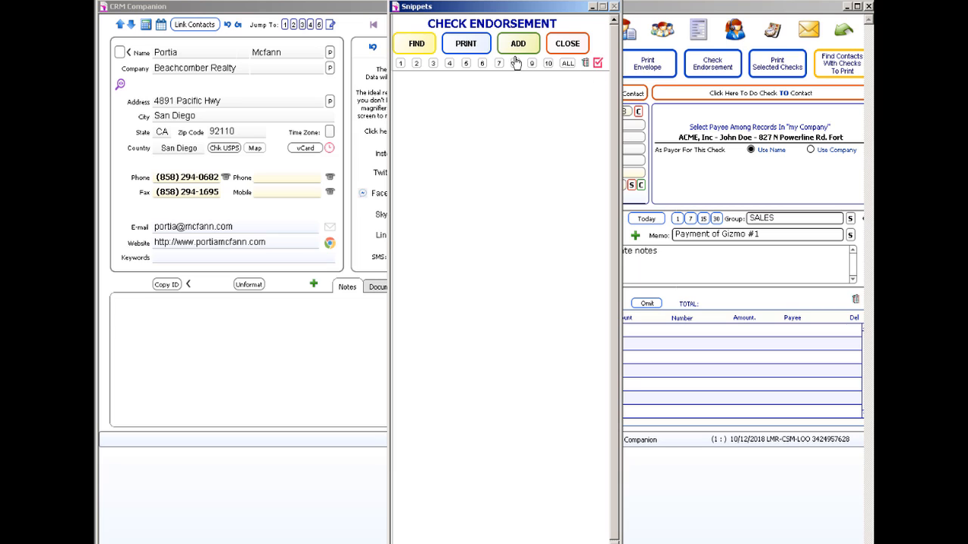
# - Add a new endorsement snippet with an account-number line, trimming its trailing dash
pyautogui.click(517, 46)
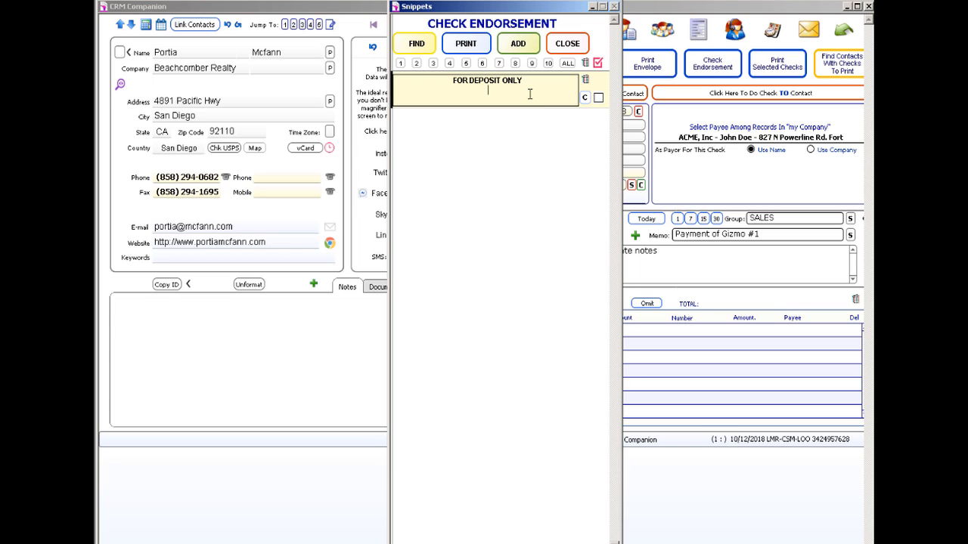
pyautogui.write('Actt: 234234-23423-')
pyautogui.press('Home')
pyautogui.press('End')
pyautogui.press('BackSpace')
# - Add a BANK ONE line followed by the account holder's name and commit the endorsement
pyautogui.press('Return')
pyautogui.write('BANK ONE')
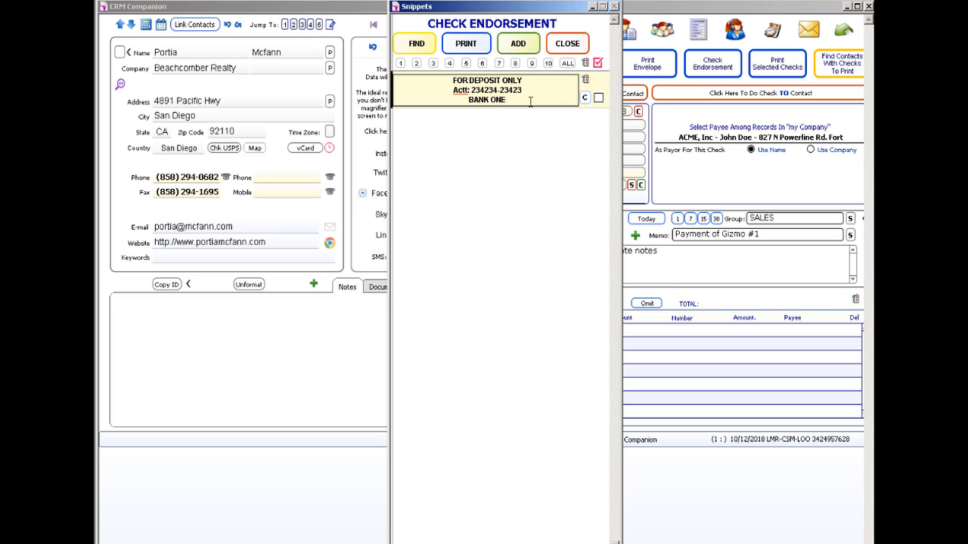
pyautogui.click(522, 146)
pyautogui.click(509, 104)
pyautogui.click(533, 141)
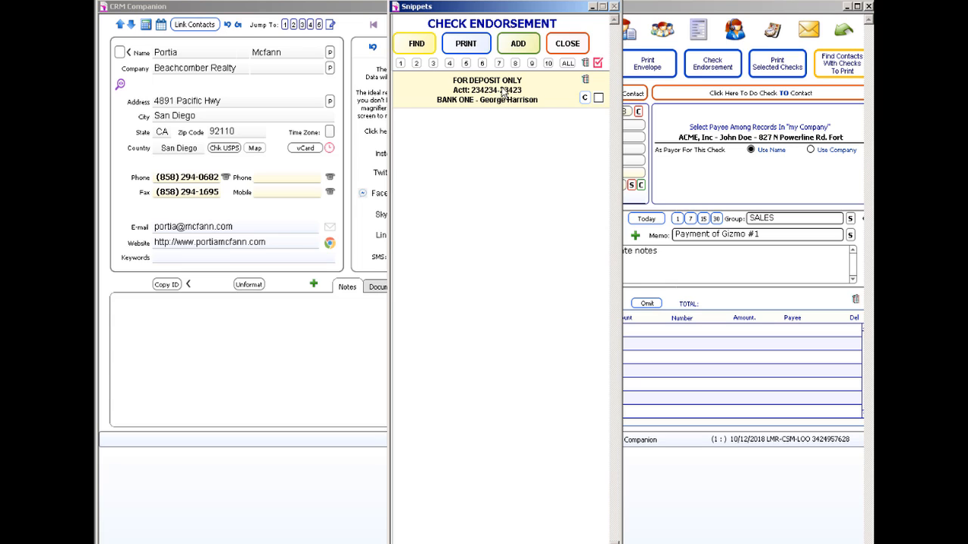
pyautogui.click(568, 44)
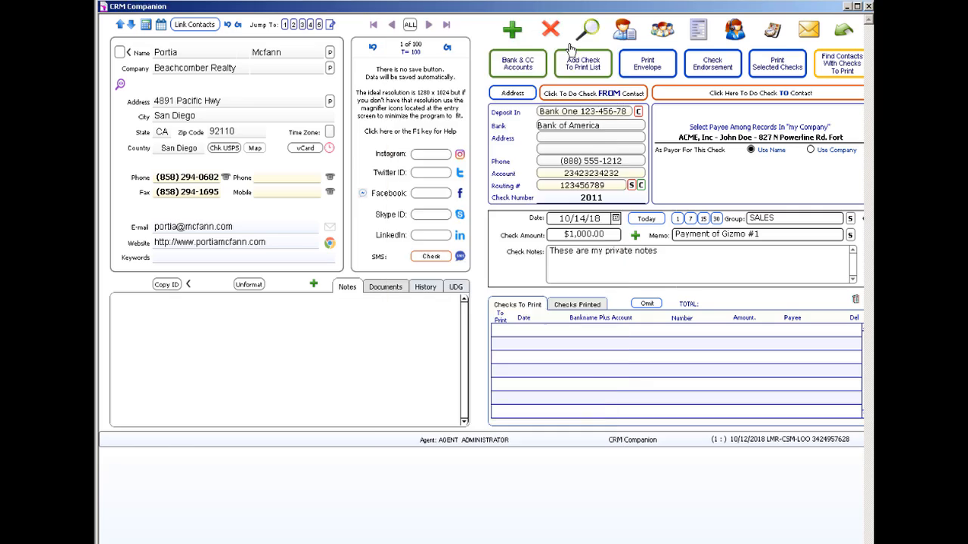
pyautogui.click(511, 50)
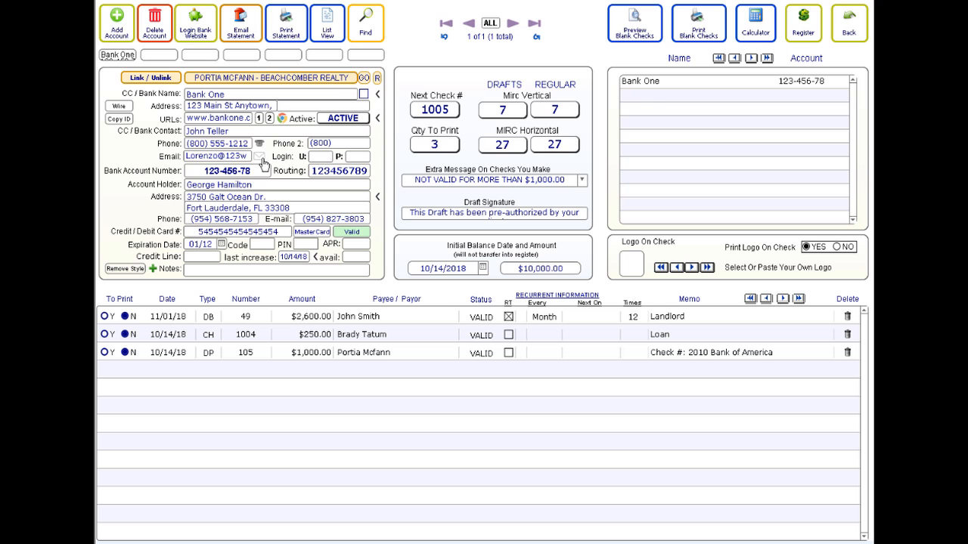
pyautogui.click(234, 173)
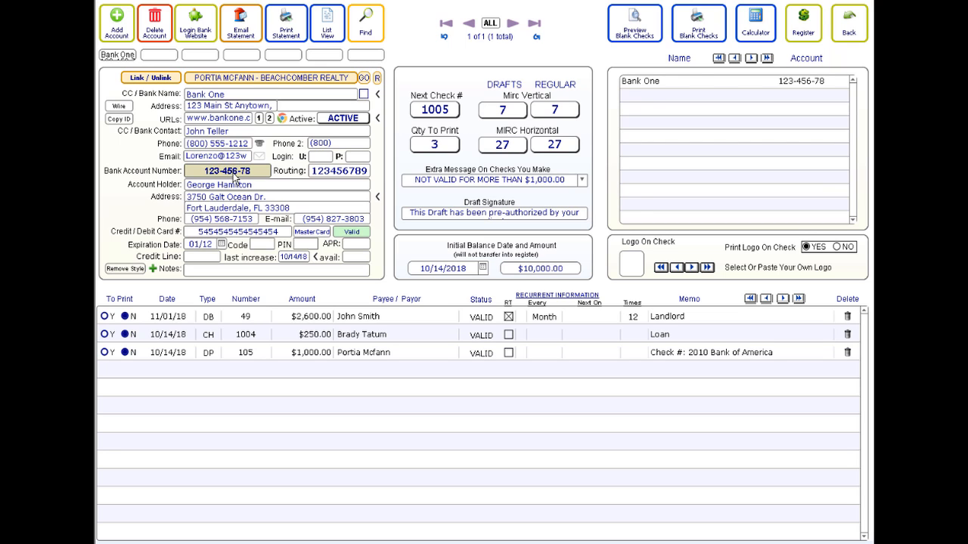
pyautogui.click(838, 36)
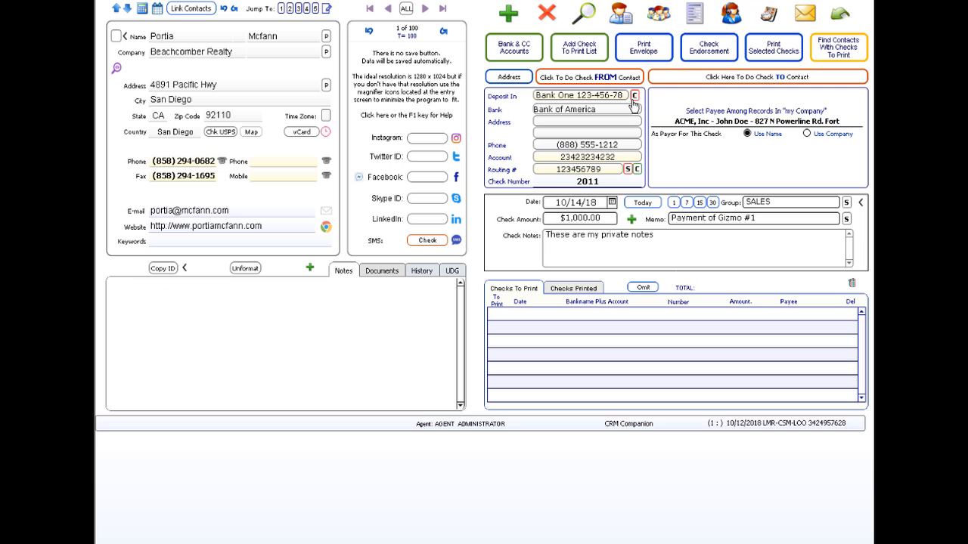
pyautogui.click(697, 59)
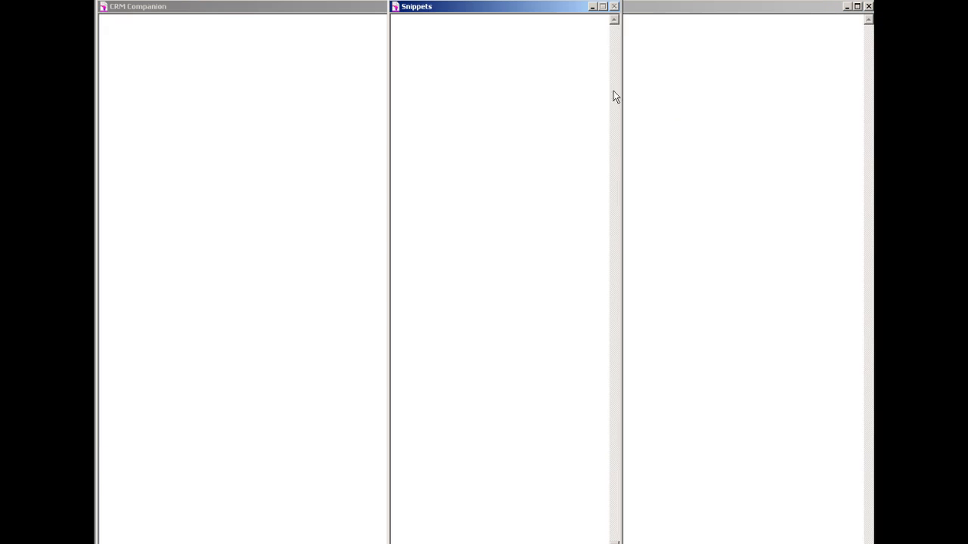
pyautogui.click(514, 91)
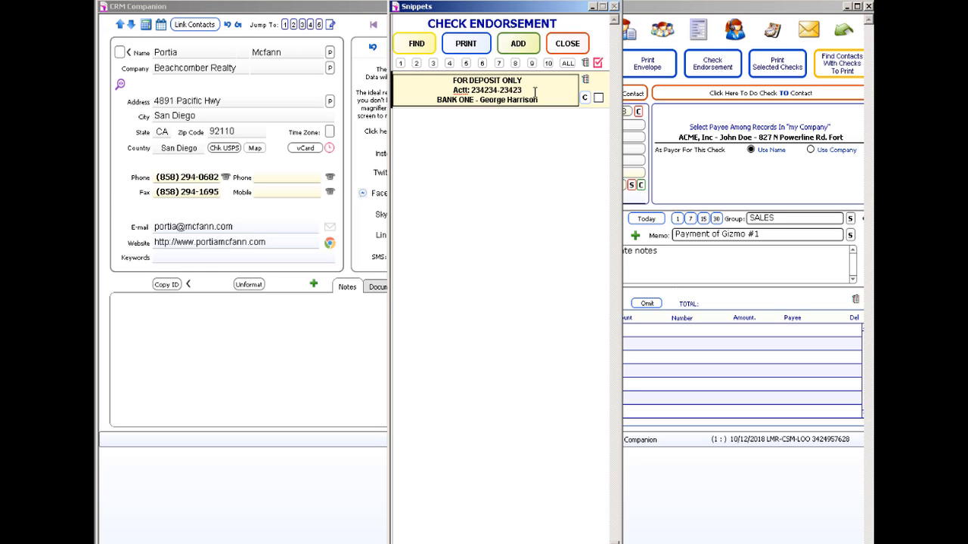
# - Replace the endorsement's account number with Bank One's actual account number and start printing
pyautogui.moveTo(534, 91); pyautogui.dragTo(470, 91)
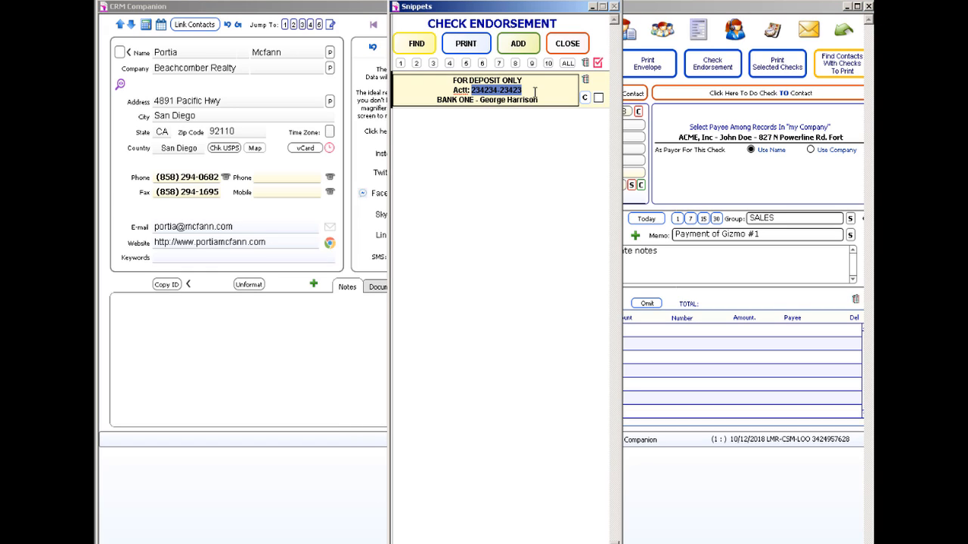
pyautogui.write('123-456-78')
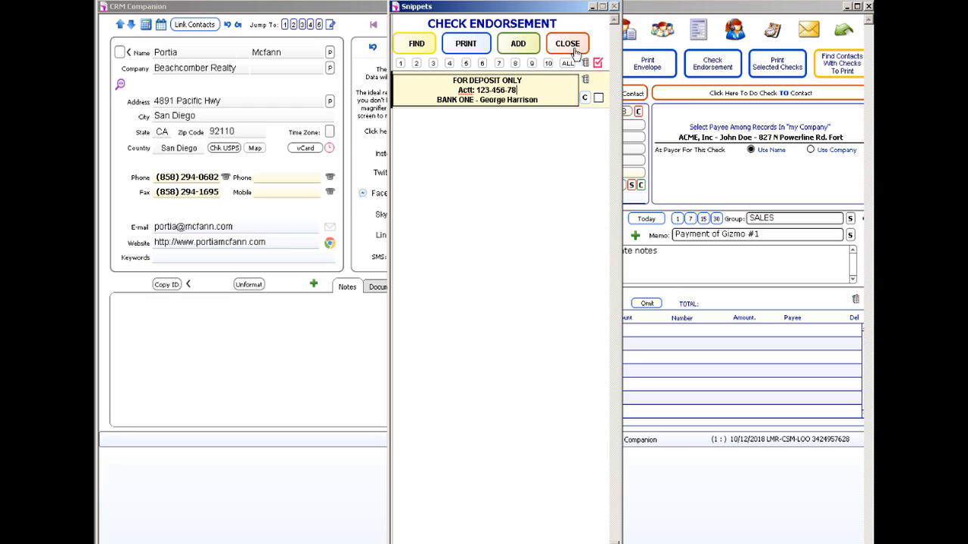
pyautogui.click(466, 43)
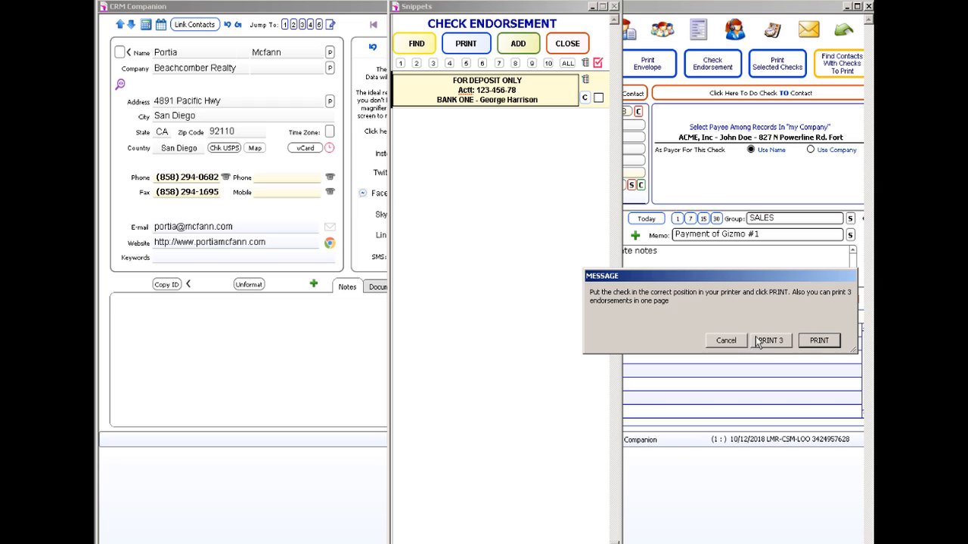
# - Print the FOR DEPOSIT ONLY endorsement to GreenCloud Printer and close the Snippets window
pyautogui.click(818, 341)
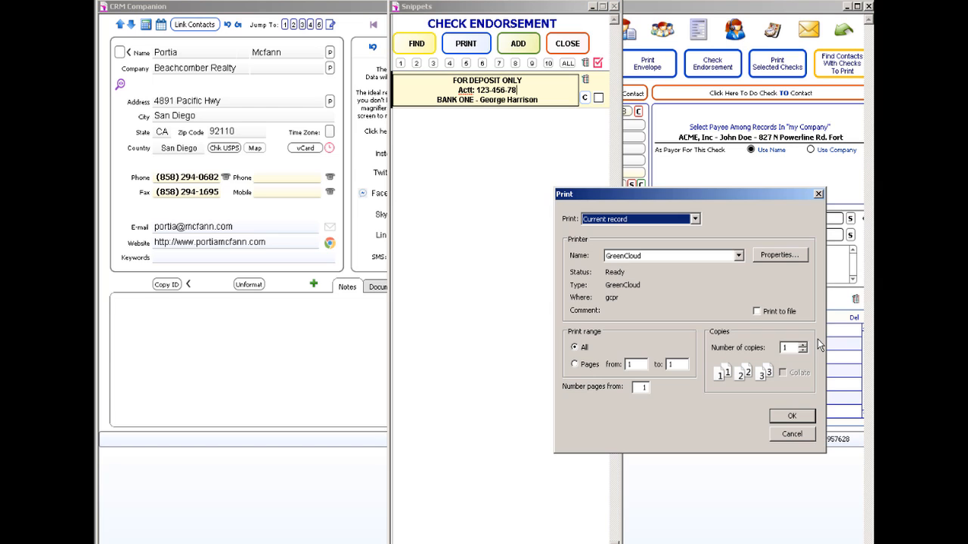
pyautogui.click(784, 423)
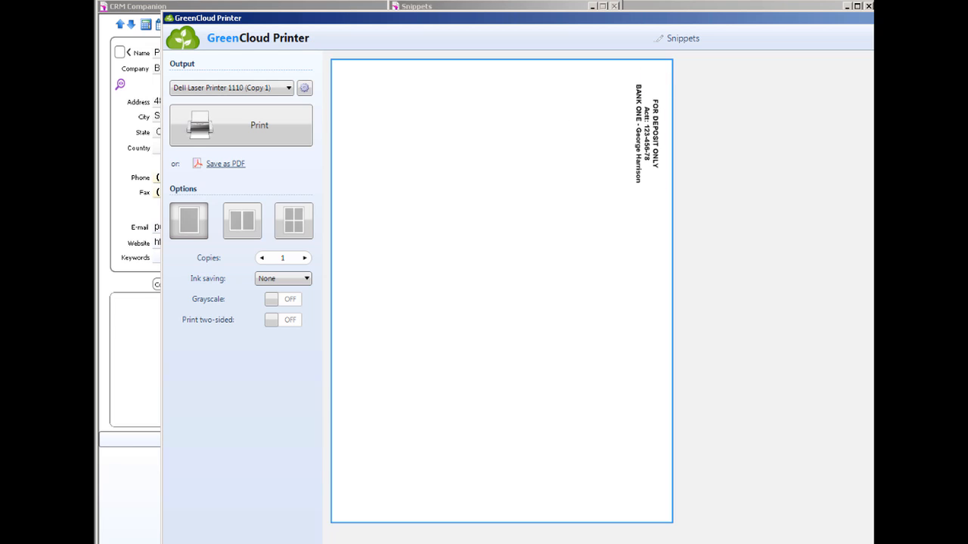
pyautogui.hotkey('alt', 'F4')
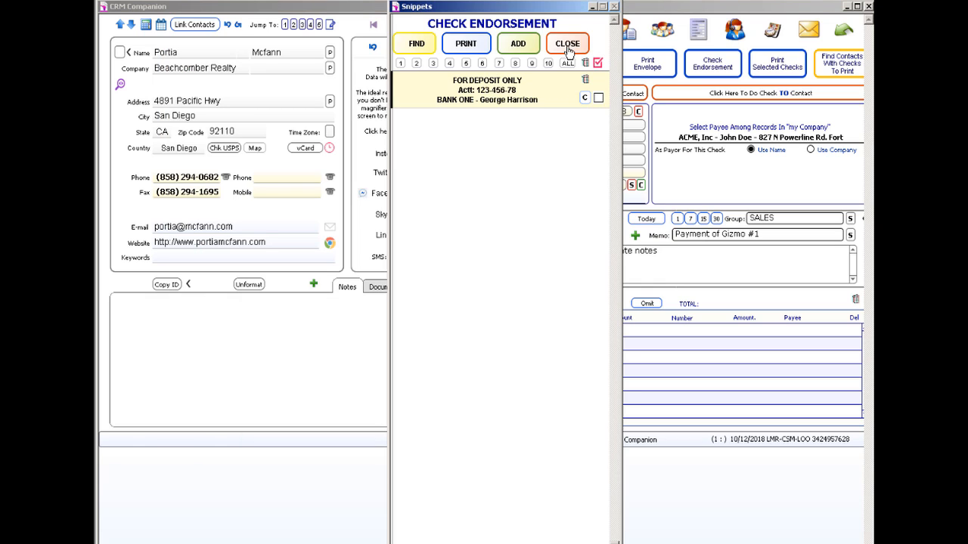
pyautogui.click(568, 45)
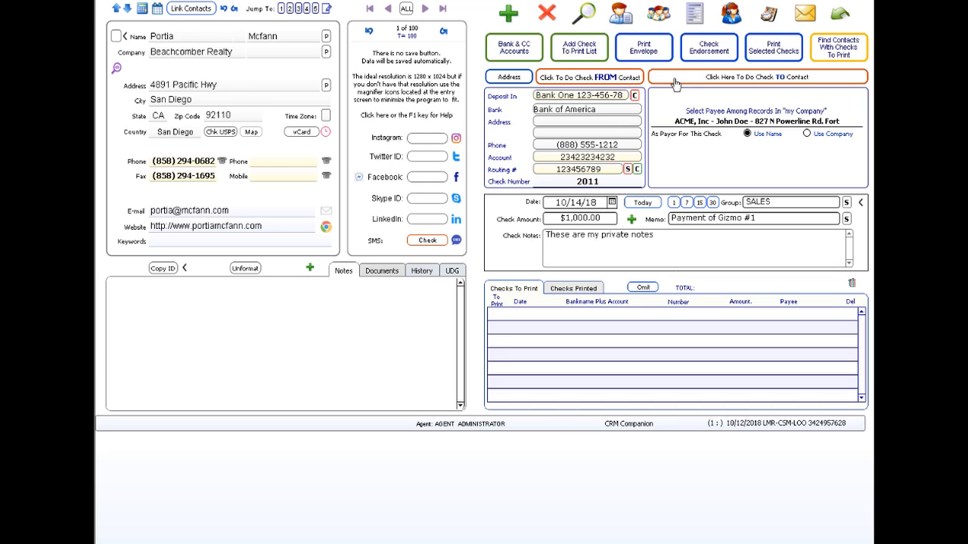
# - Advance two records to contact 3 of 100 and open its envelope printing page
pyautogui.click(424, 9)
pyautogui.click(424, 9)
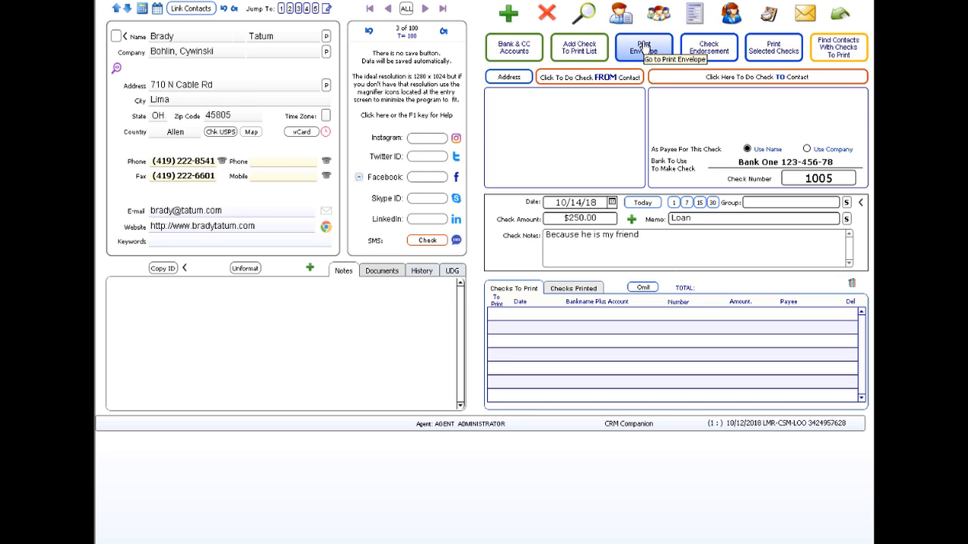
pyautogui.click(644, 47)
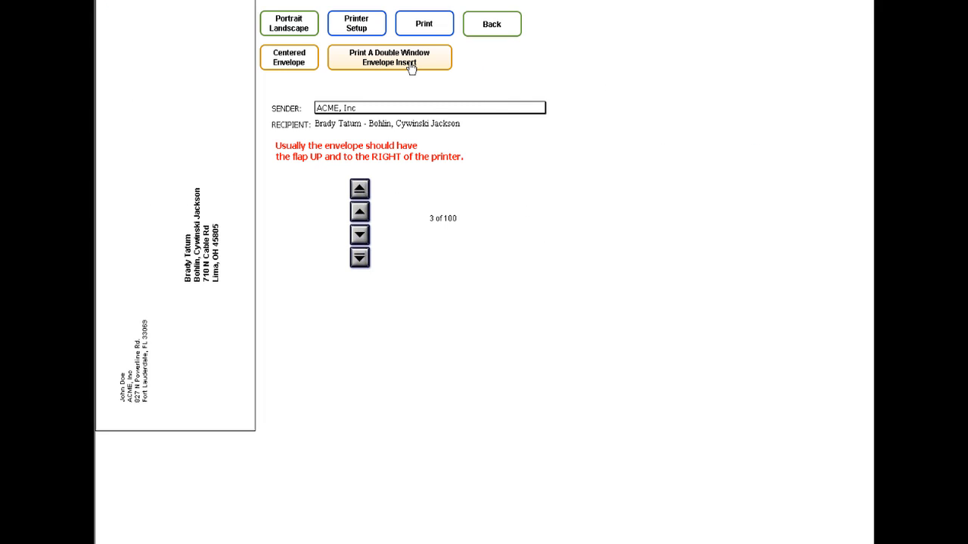
# - Print a double-window envelope insert for the current contact only, then return and maximize
pyautogui.click(411, 66)
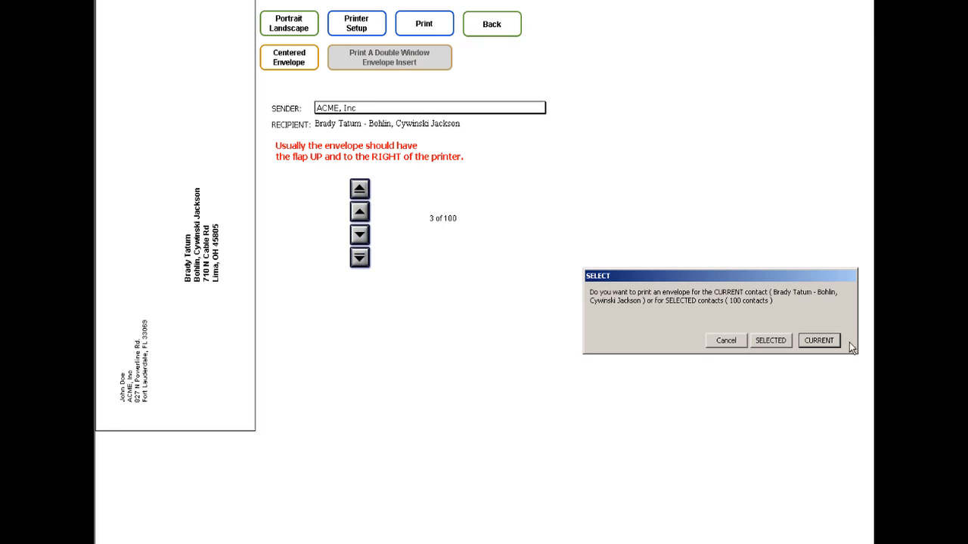
pyautogui.click(828, 341)
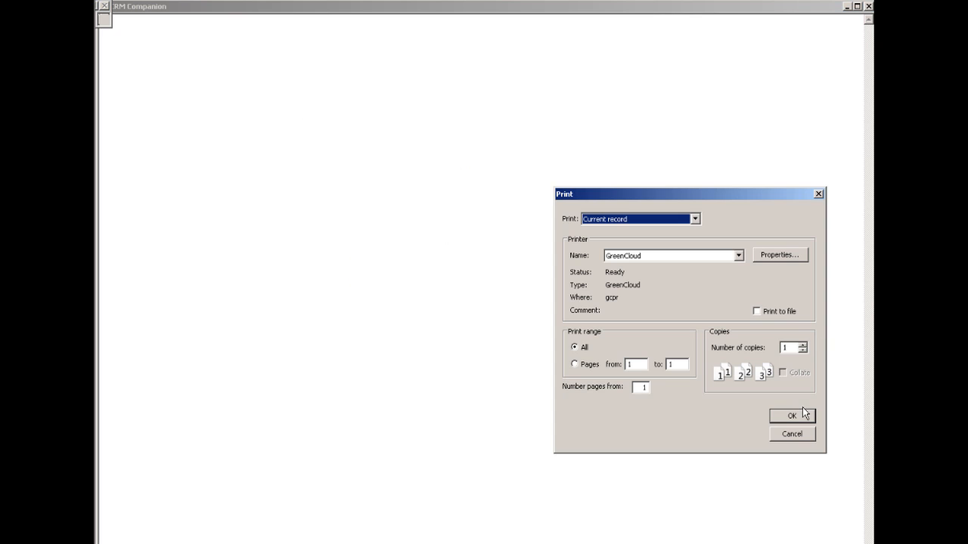
pyautogui.click(798, 415)
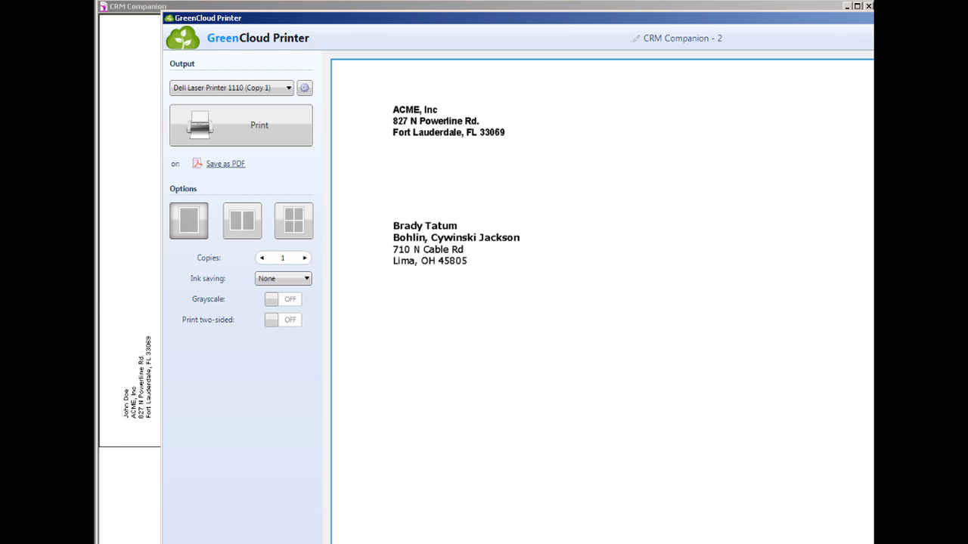
pyautogui.hotkey('alt', 'F4')
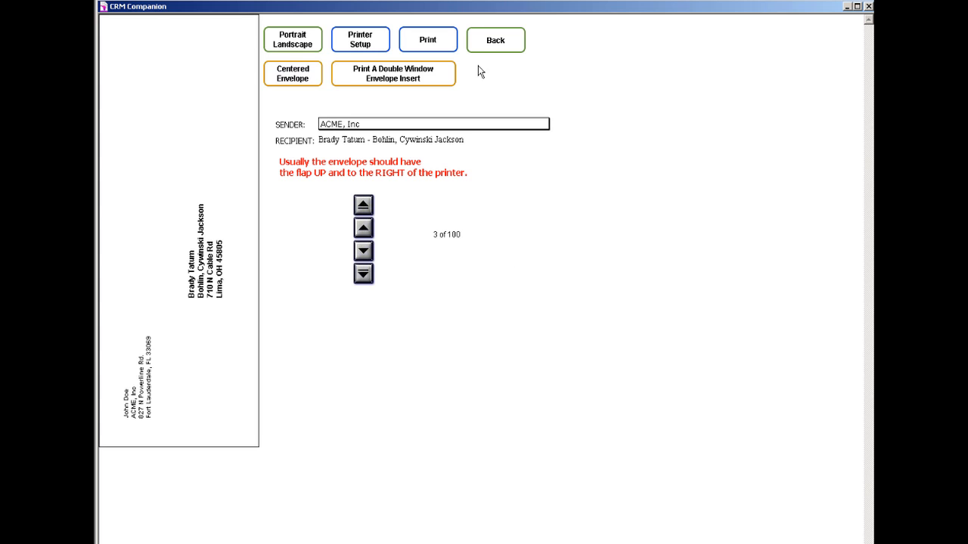
pyautogui.click(492, 44)
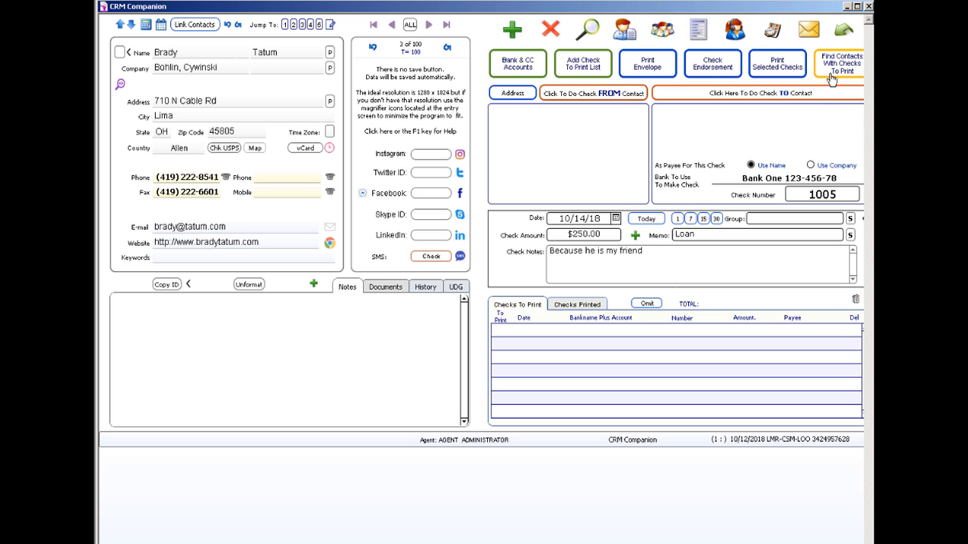
pyautogui.click(857, 6)
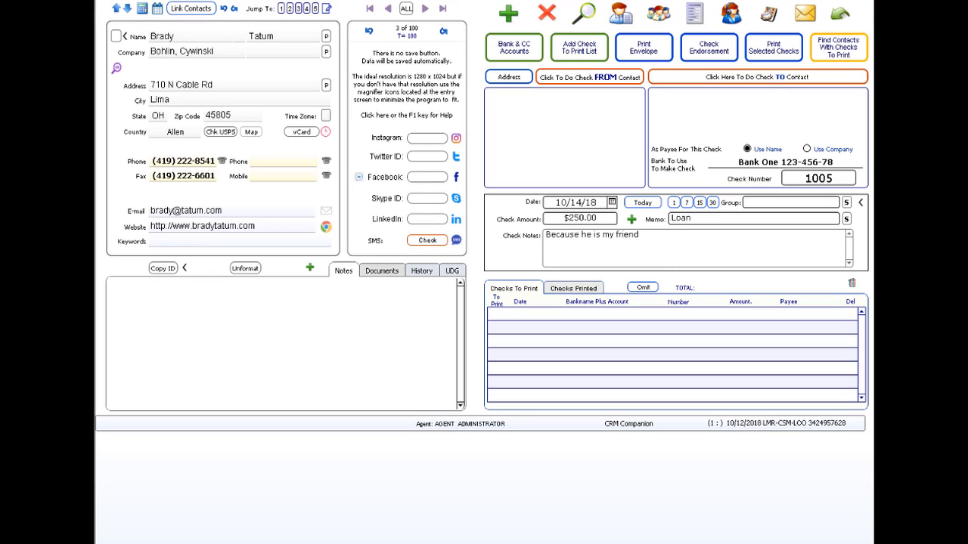